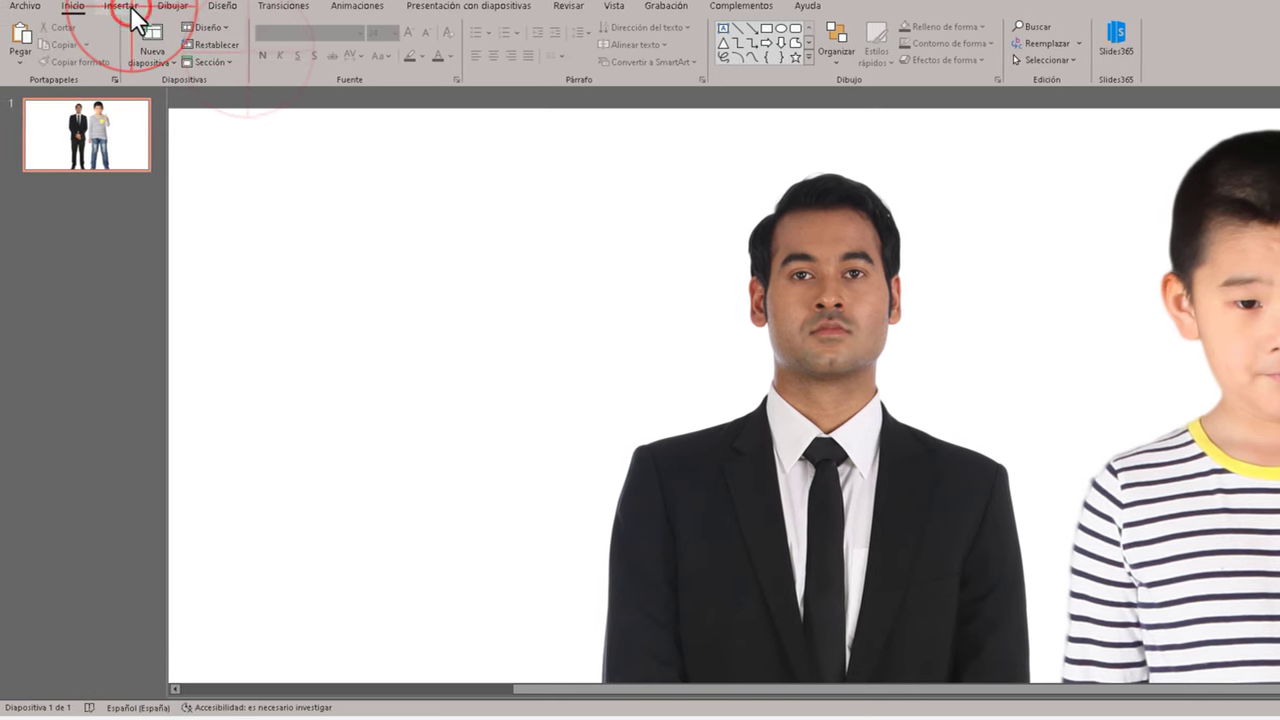
Insert a Forma libre shape and trace it around the boy's face in his photo
click(122, 6)
click(262, 40)
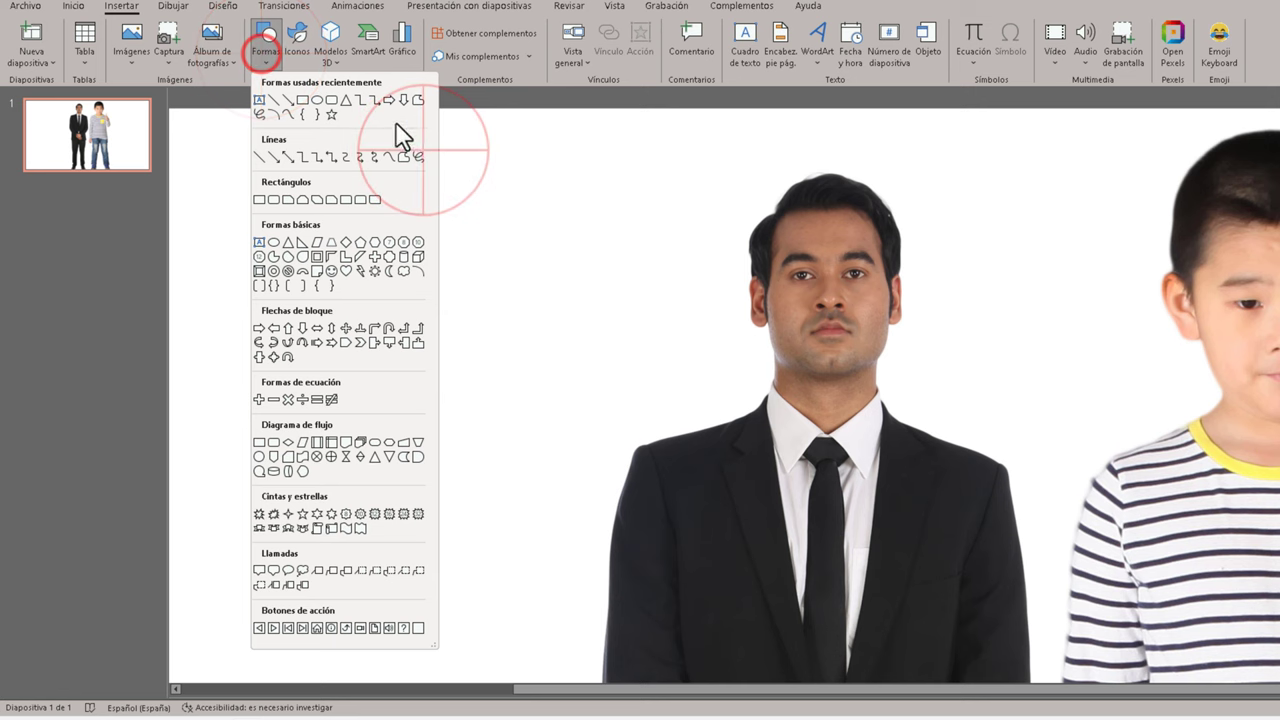
click(421, 162)
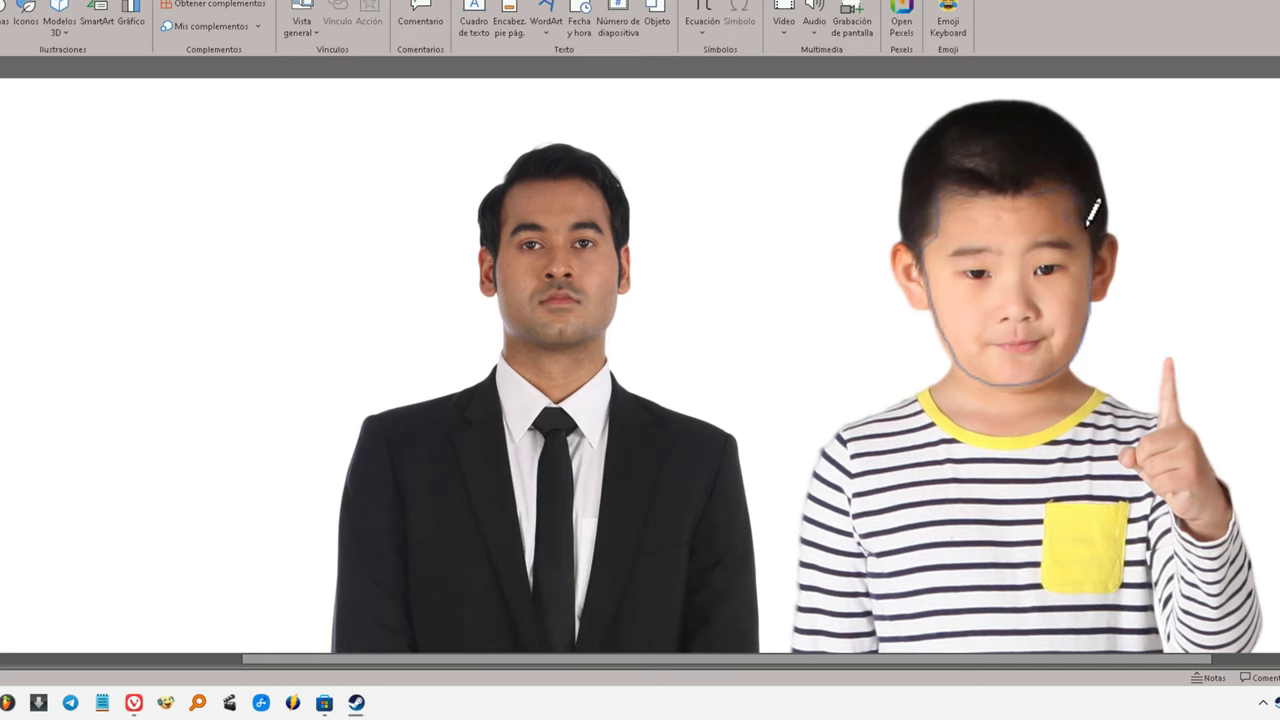
drag(1098, 224, 1098, 226)
Close the freeform outline, then select both the boy's photo and the blue face shape
click(1095, 236)
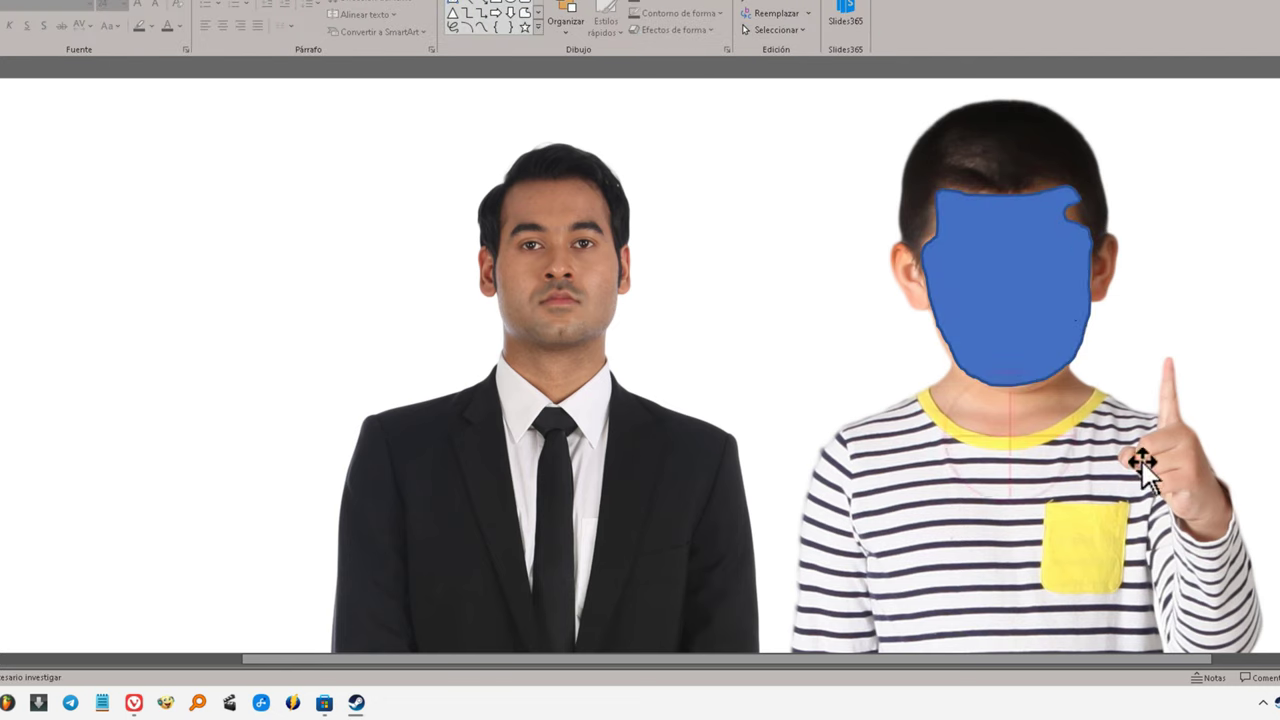
click(1022, 442)
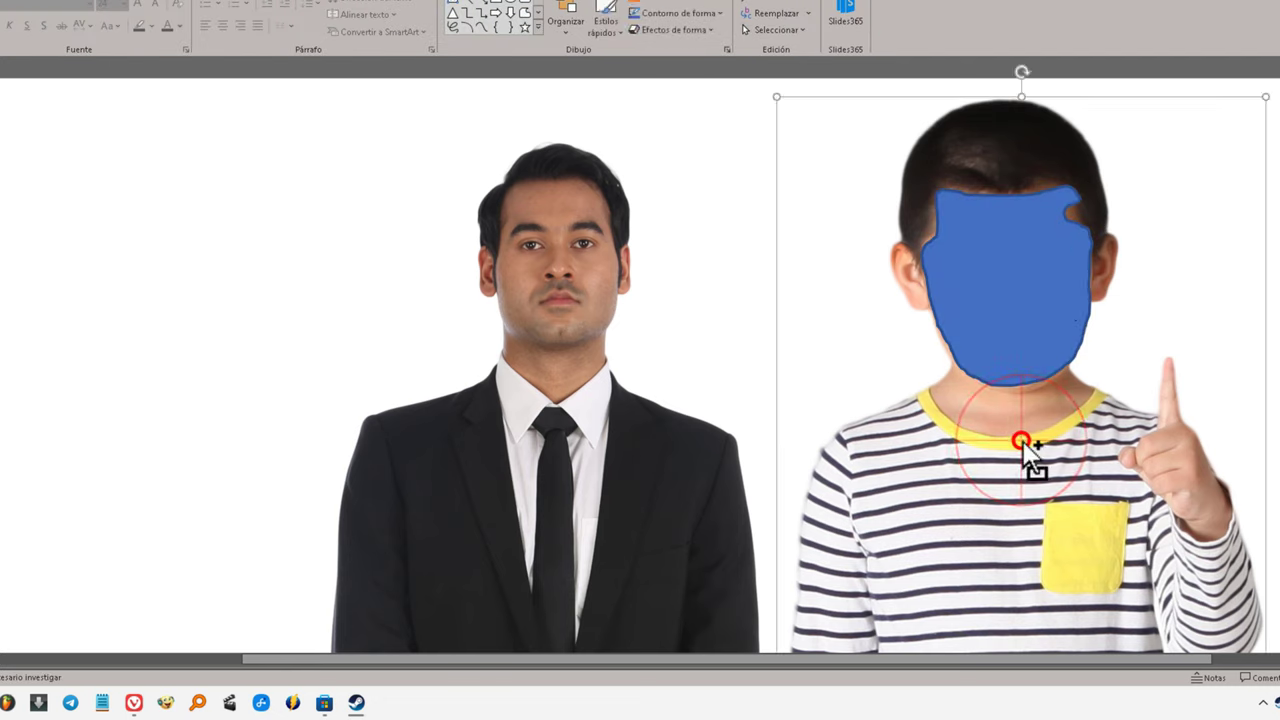
click(1090, 264)
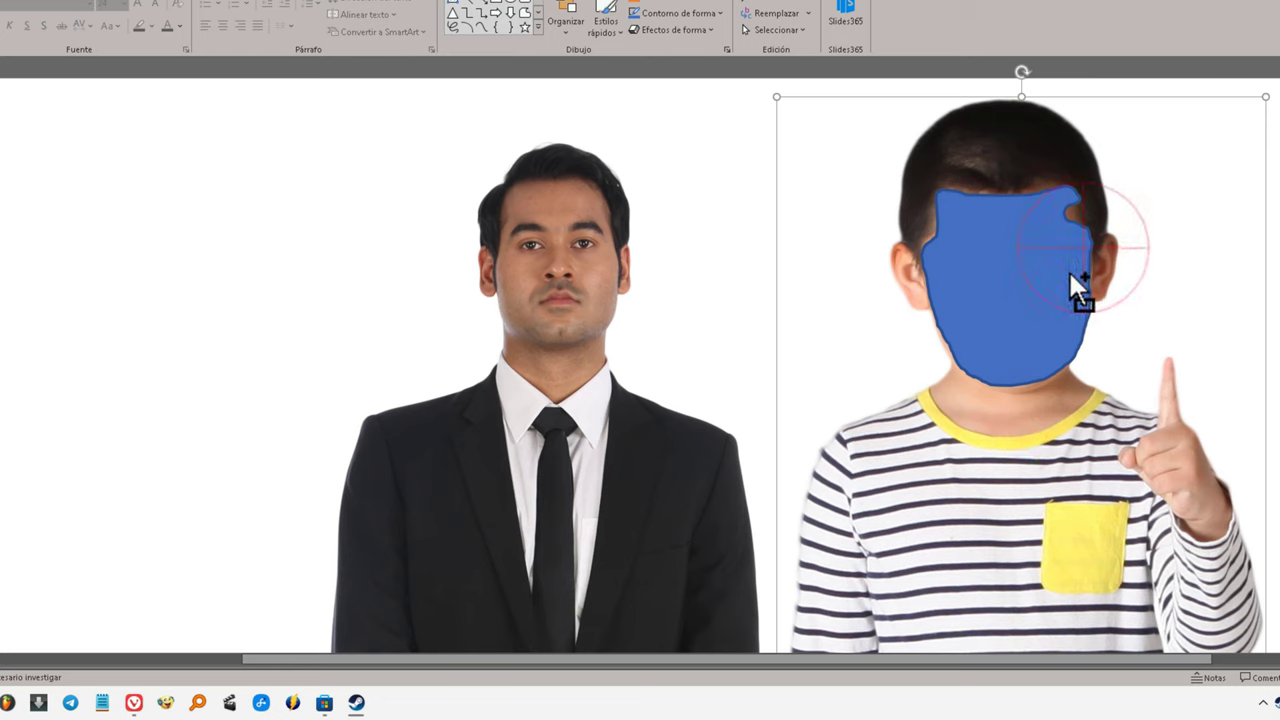
click(1083, 254)
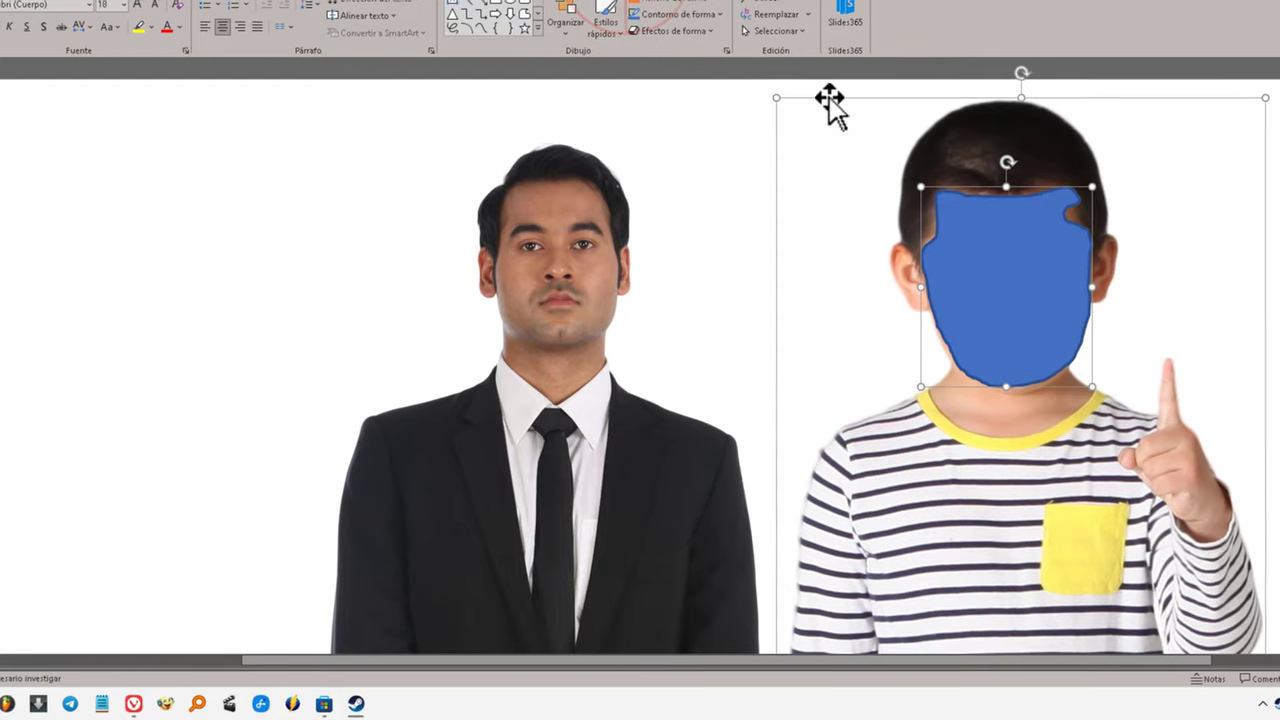
click(630, 2)
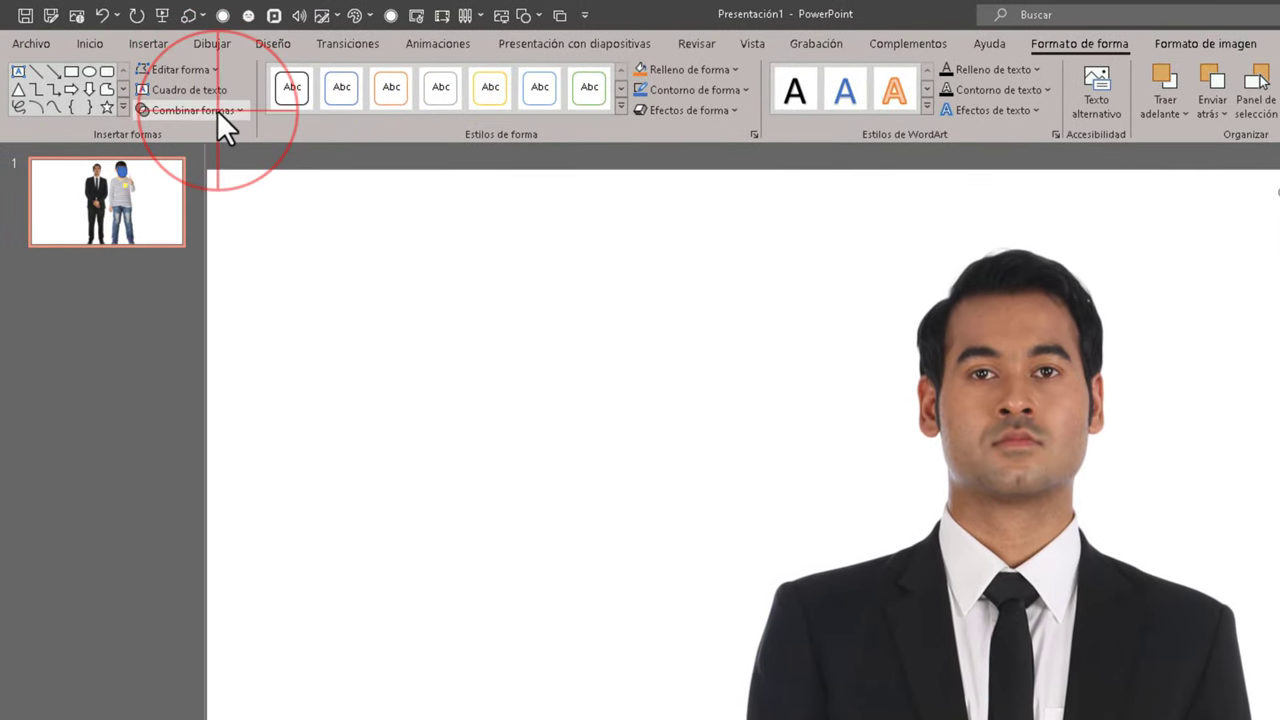
Intersect the shape with the photo to cut out the face, then bring it to the front
click(217, 110)
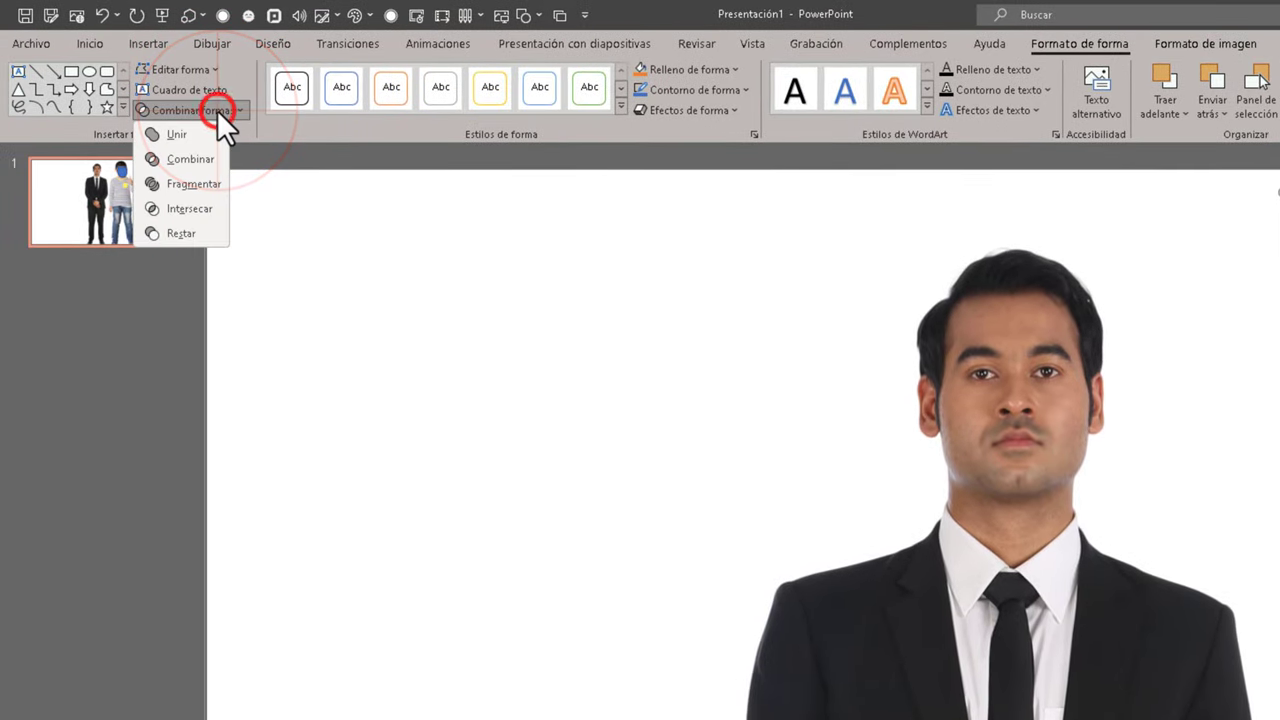
click(194, 208)
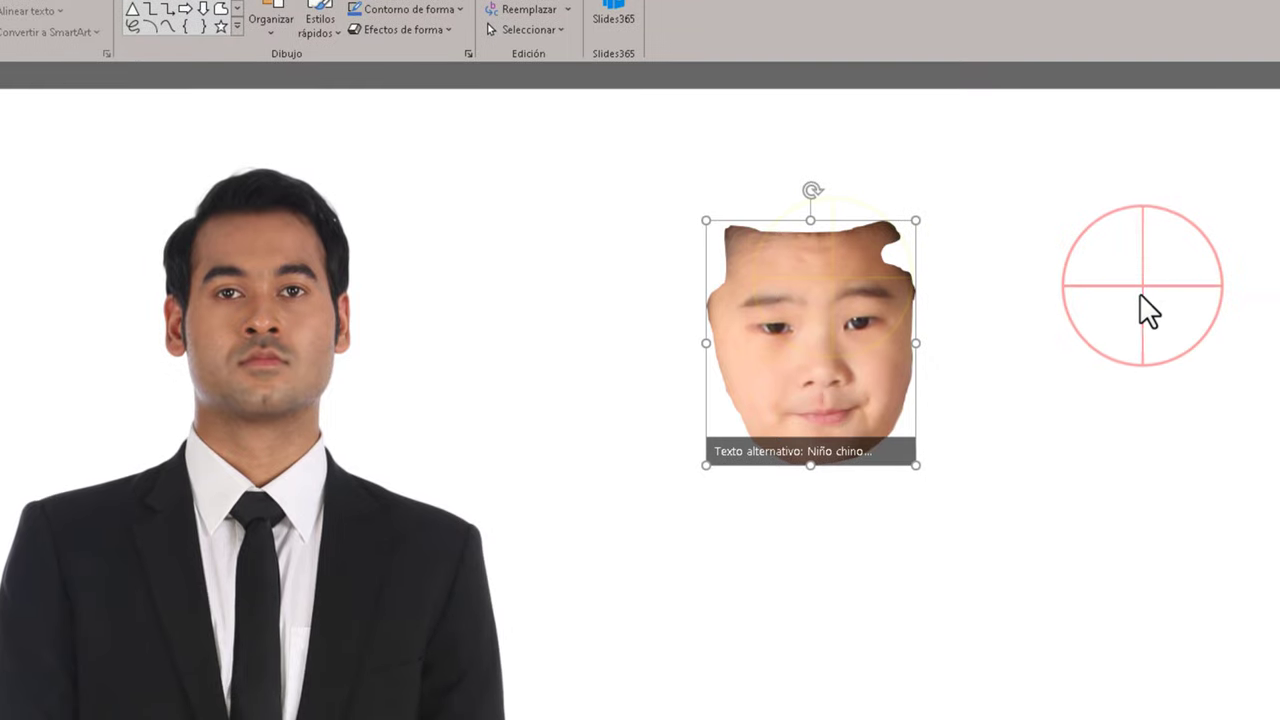
click(1141, 291)
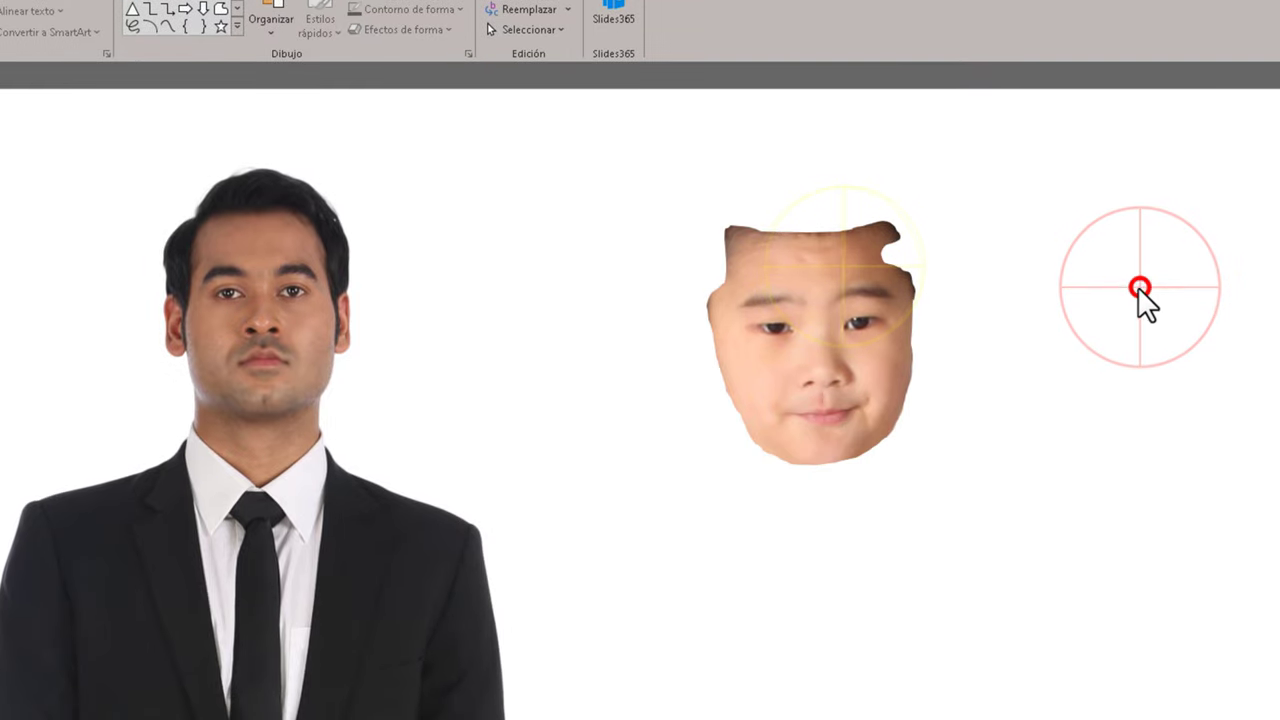
right_click(849, 275)
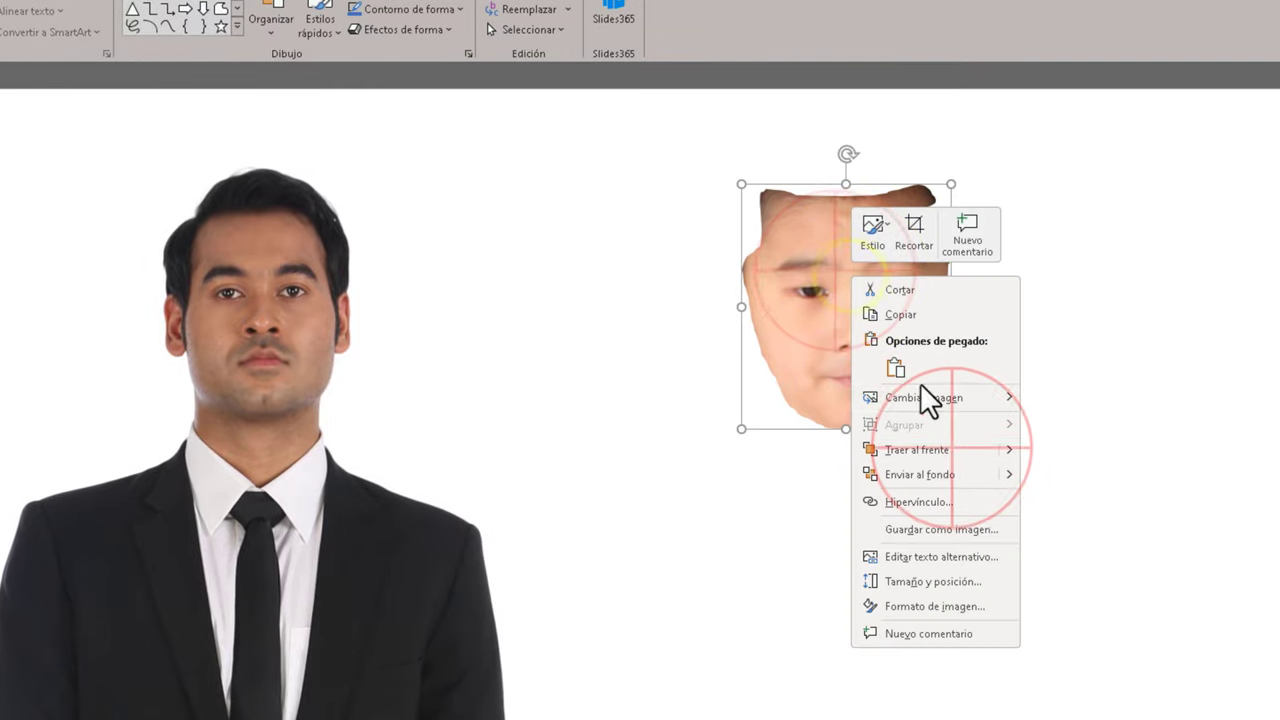
click(948, 451)
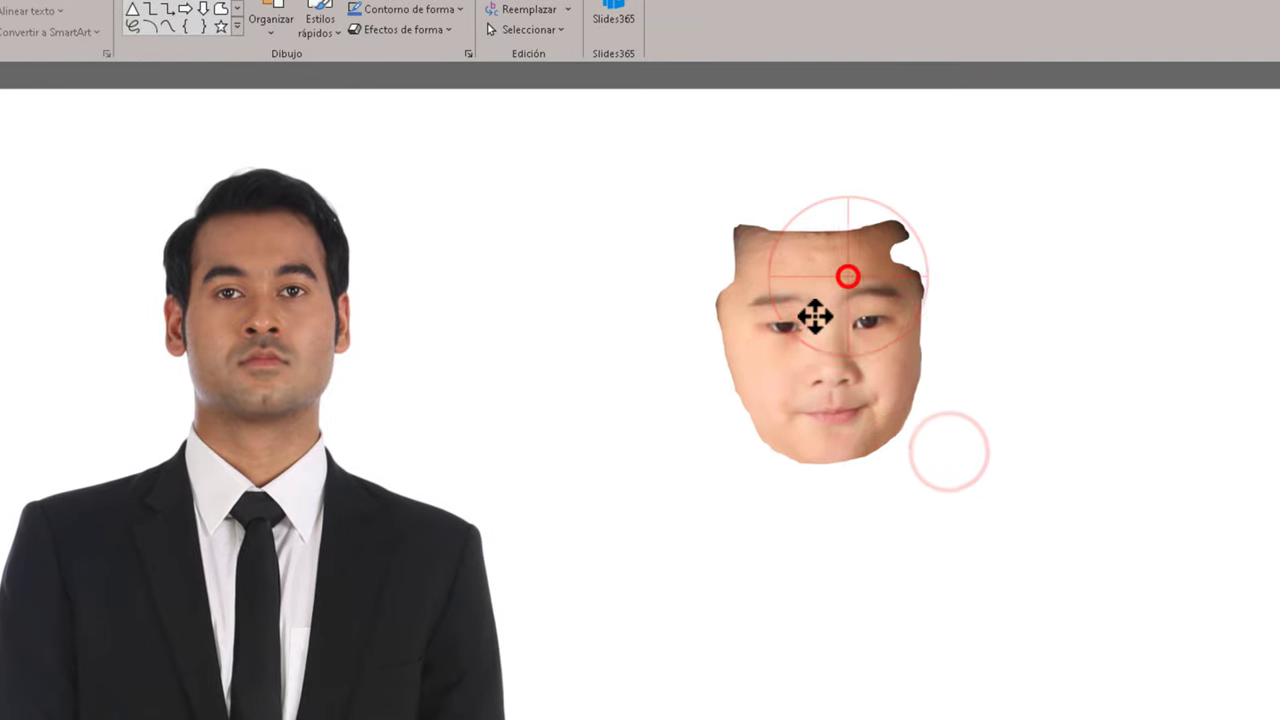
Move the boy's cut-out face onto the man's head and shrink it to fit
drag(815, 316, 257, 292)
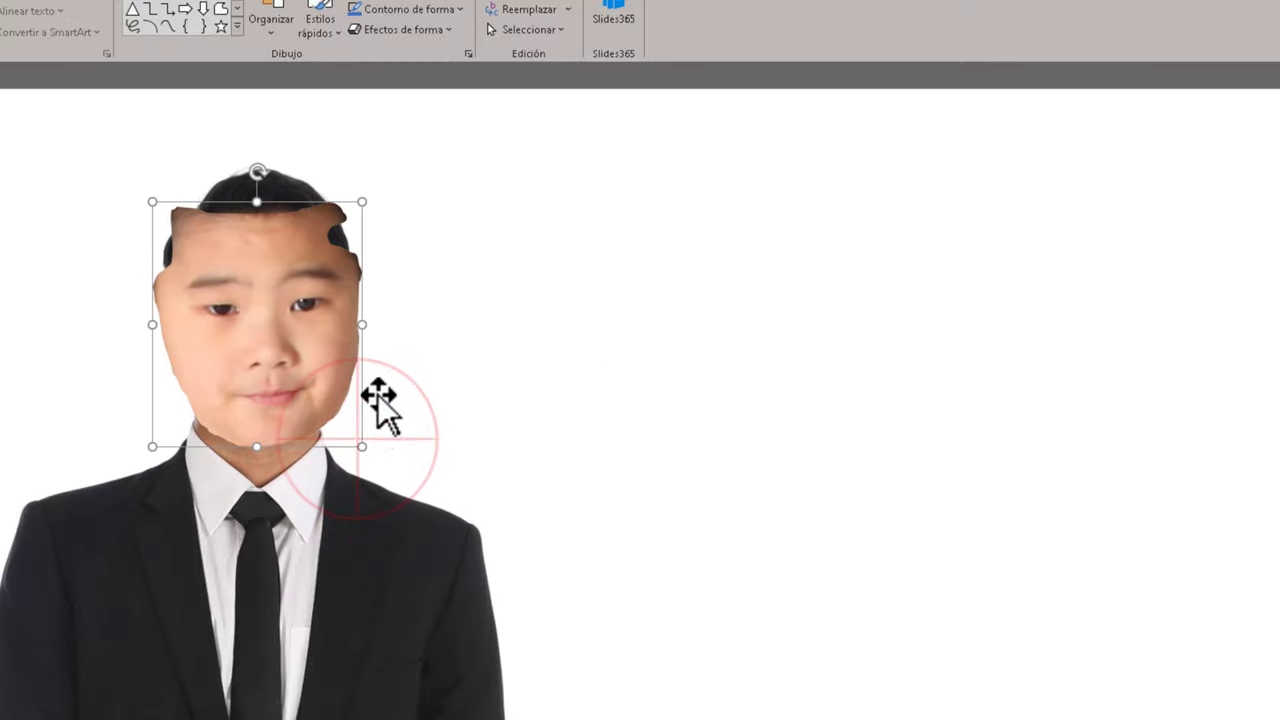
drag(362, 447, 297, 389)
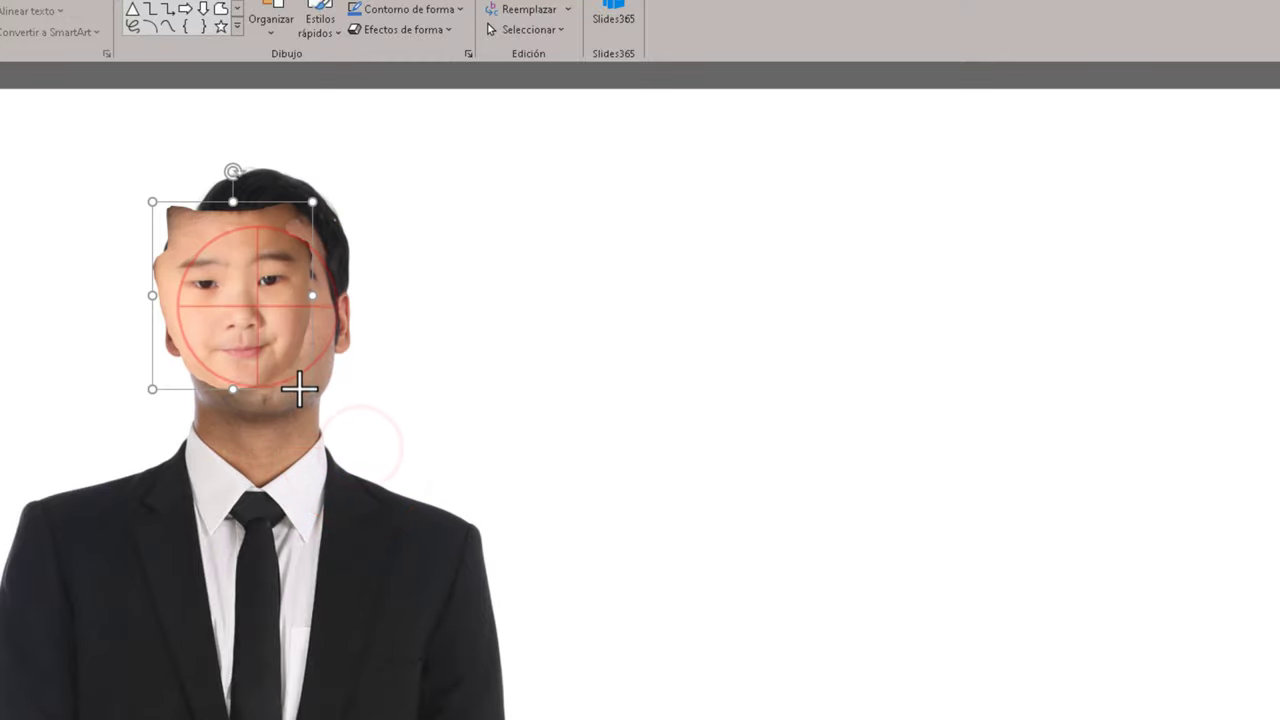
drag(257, 314, 269, 324)
Open the Formato de imagen settings for the face picture
right_click(269, 324)
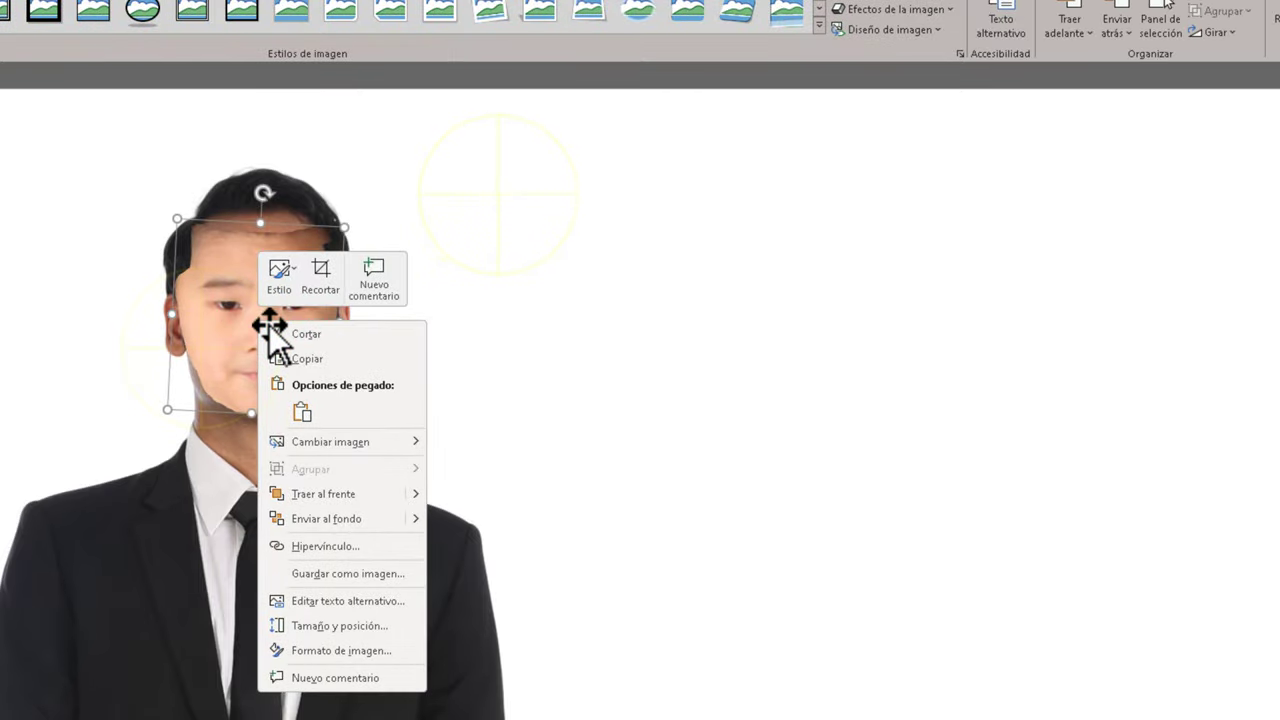
right_click(507, 200)
right_click(219, 343)
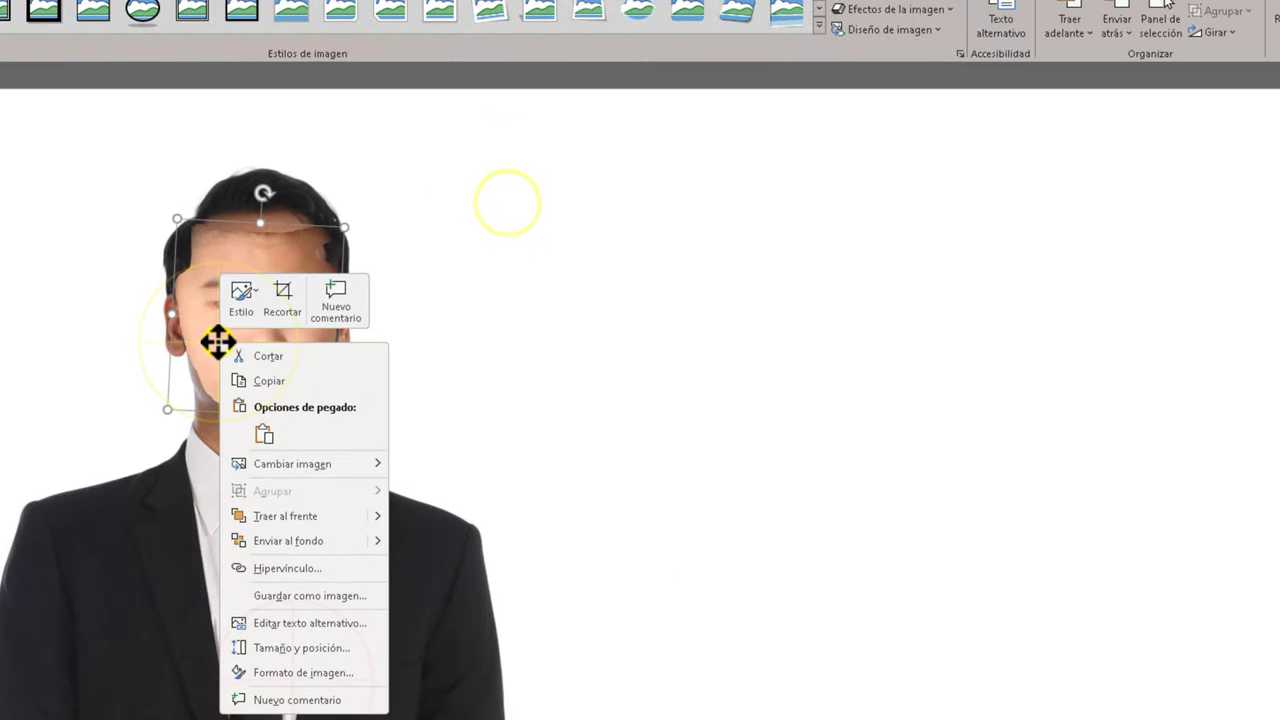
click(308, 664)
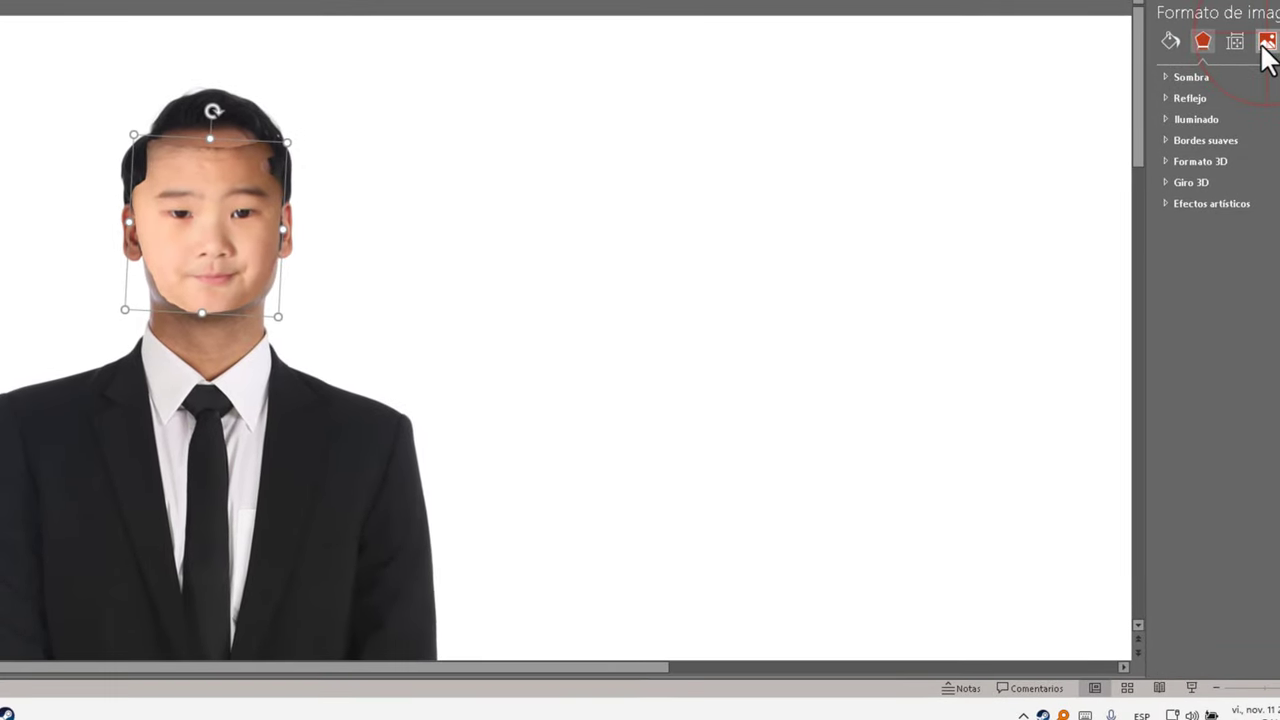
Lower the face image's Brillo to -32% under Correcciones de imágenes
click(1266, 42)
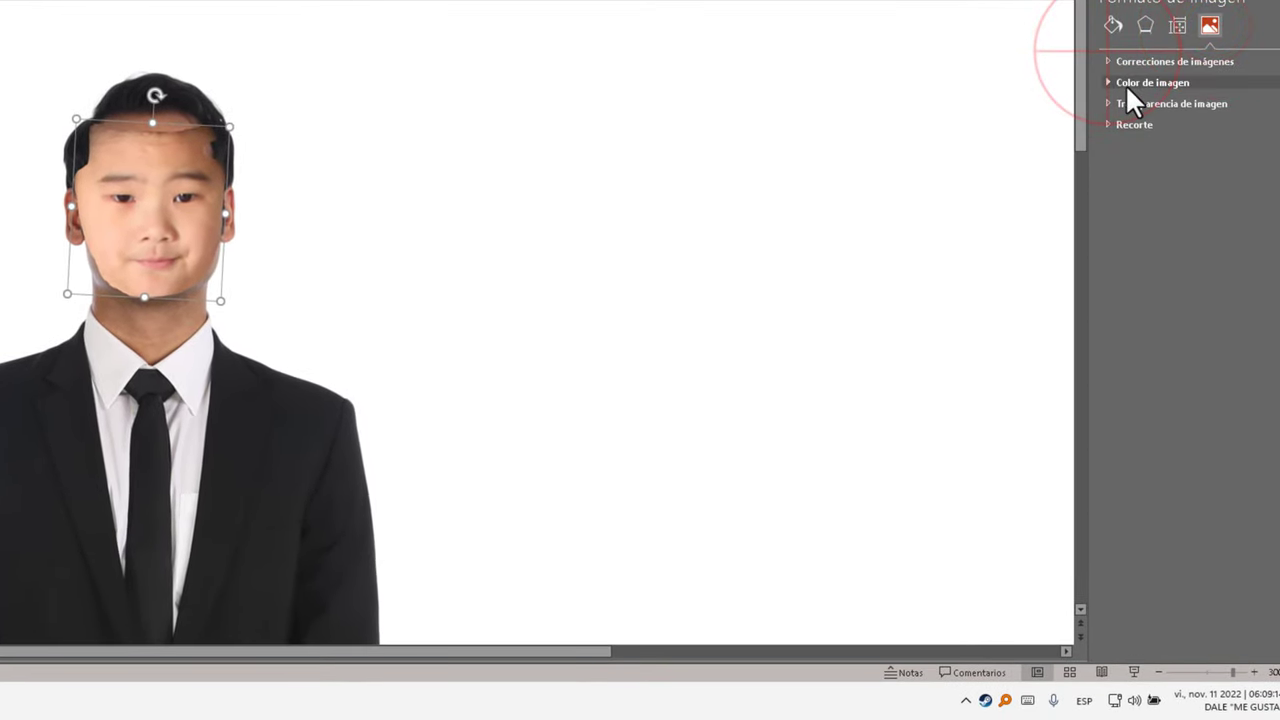
click(1107, 57)
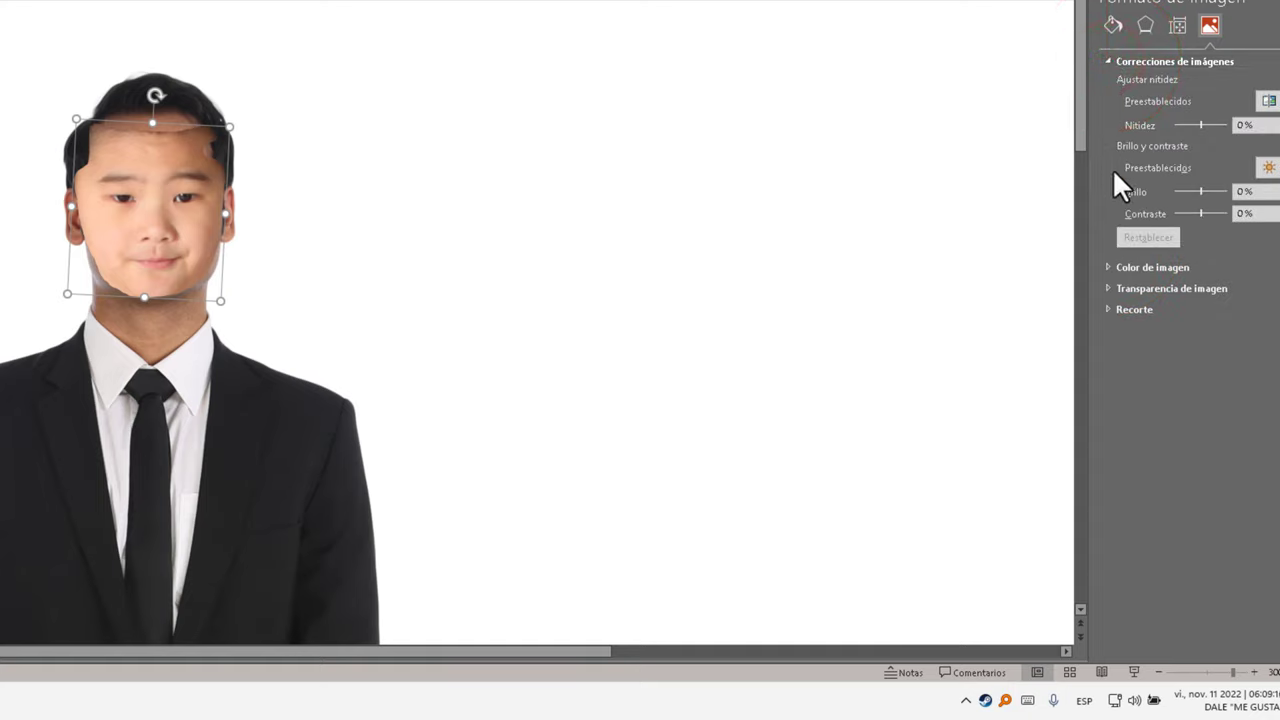
drag(1204, 190, 1195, 187)
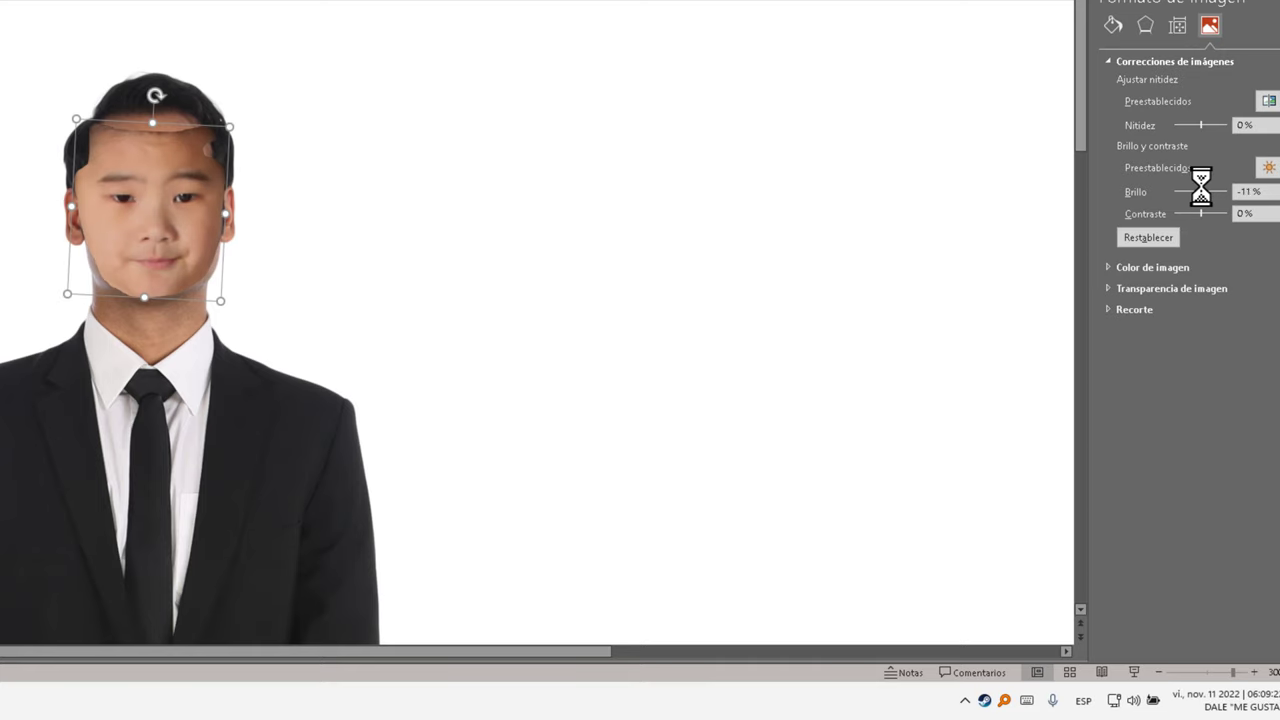
drag(1194, 185, 1195, 185)
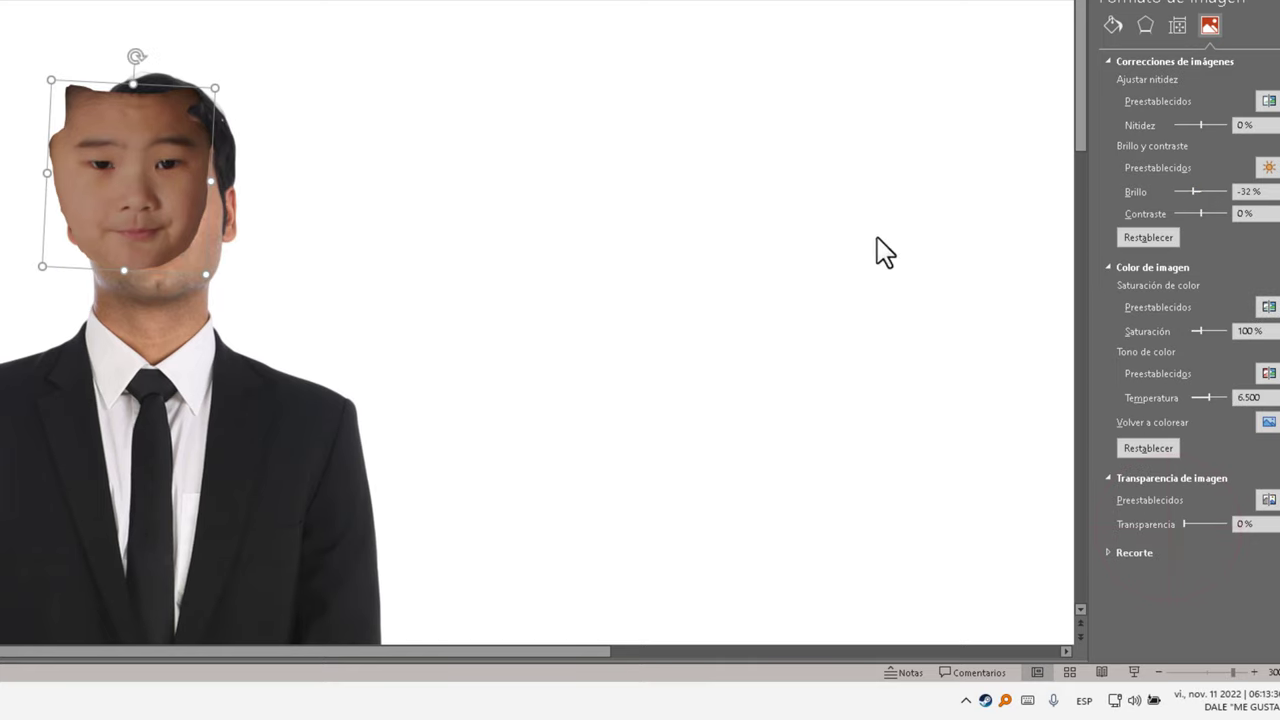
Align the face with the man's features at 22% transparency, then return transparency to 0%
click(1183, 522)
drag(1183, 522, 1189, 523)
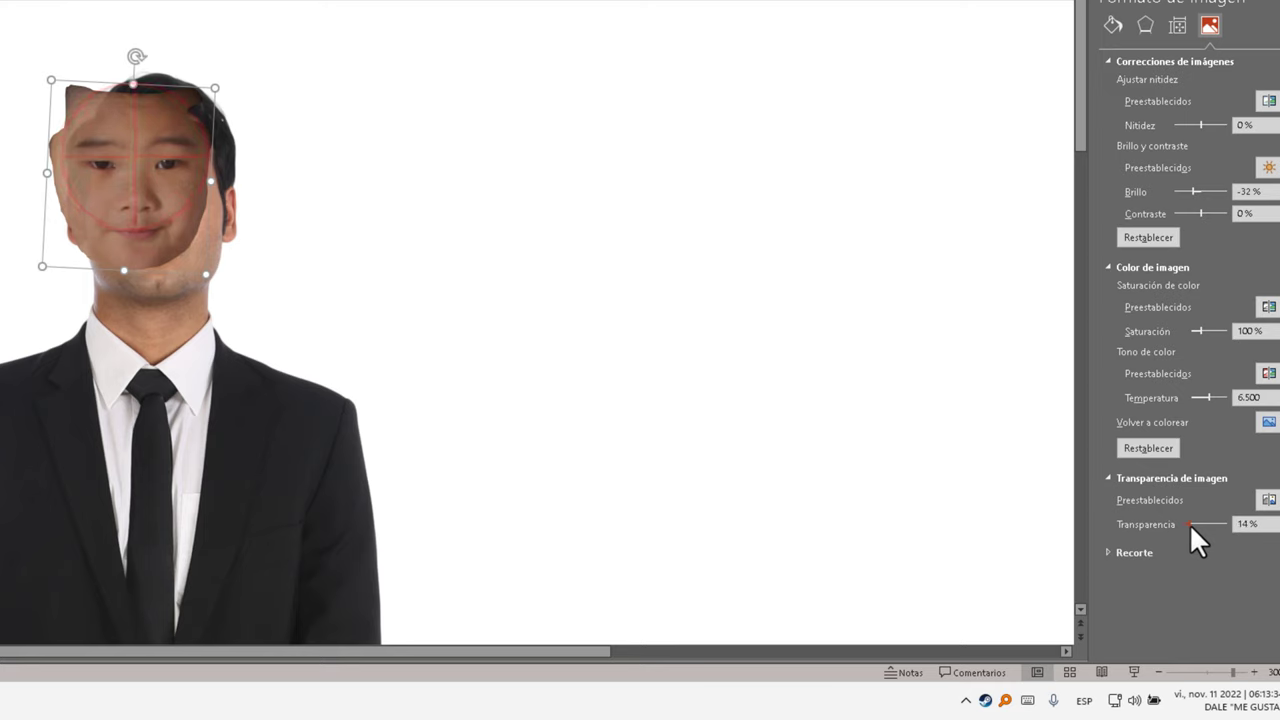
drag(131, 161, 156, 186)
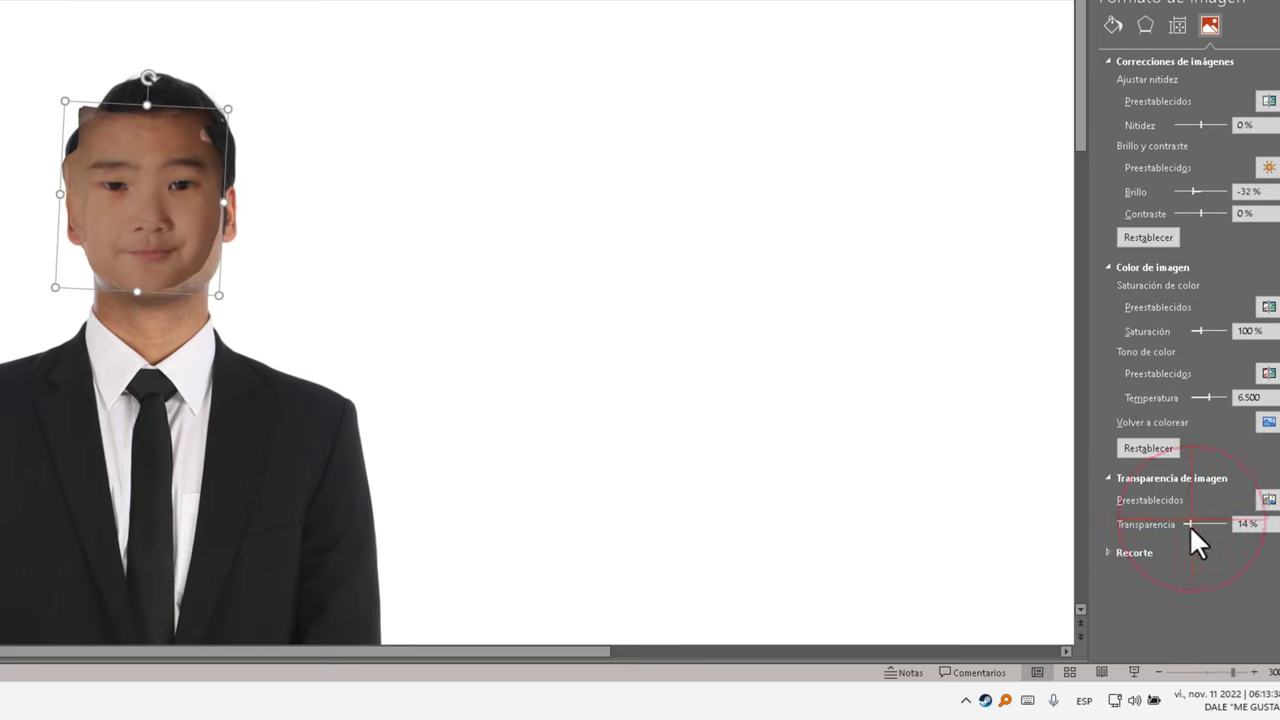
drag(1189, 523, 1194, 524)
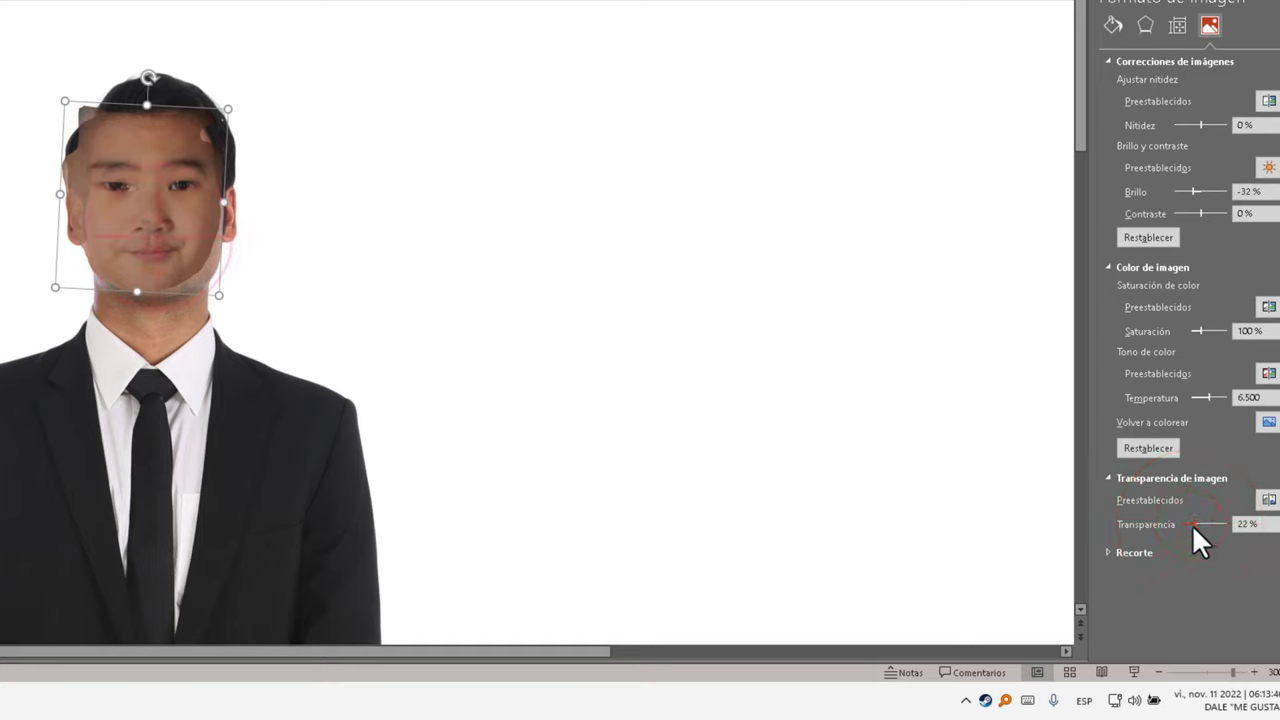
drag(166, 251, 165, 225)
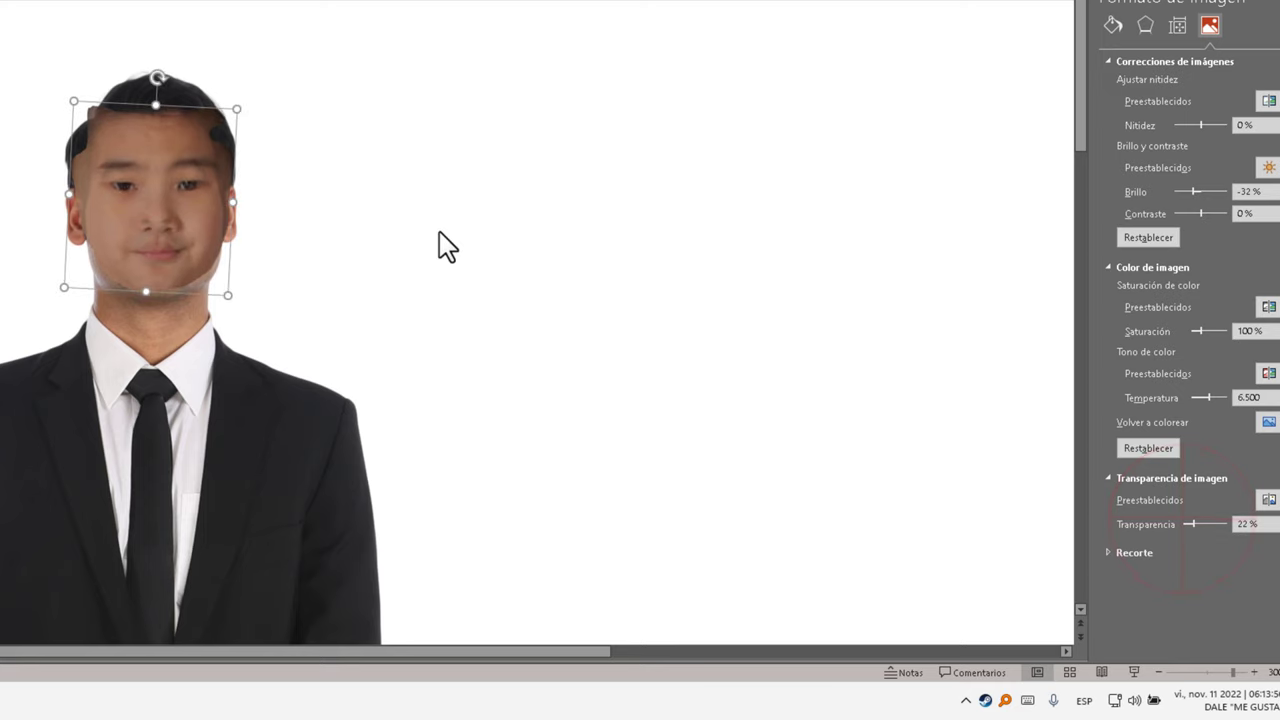
drag(1198, 521, 1189, 522)
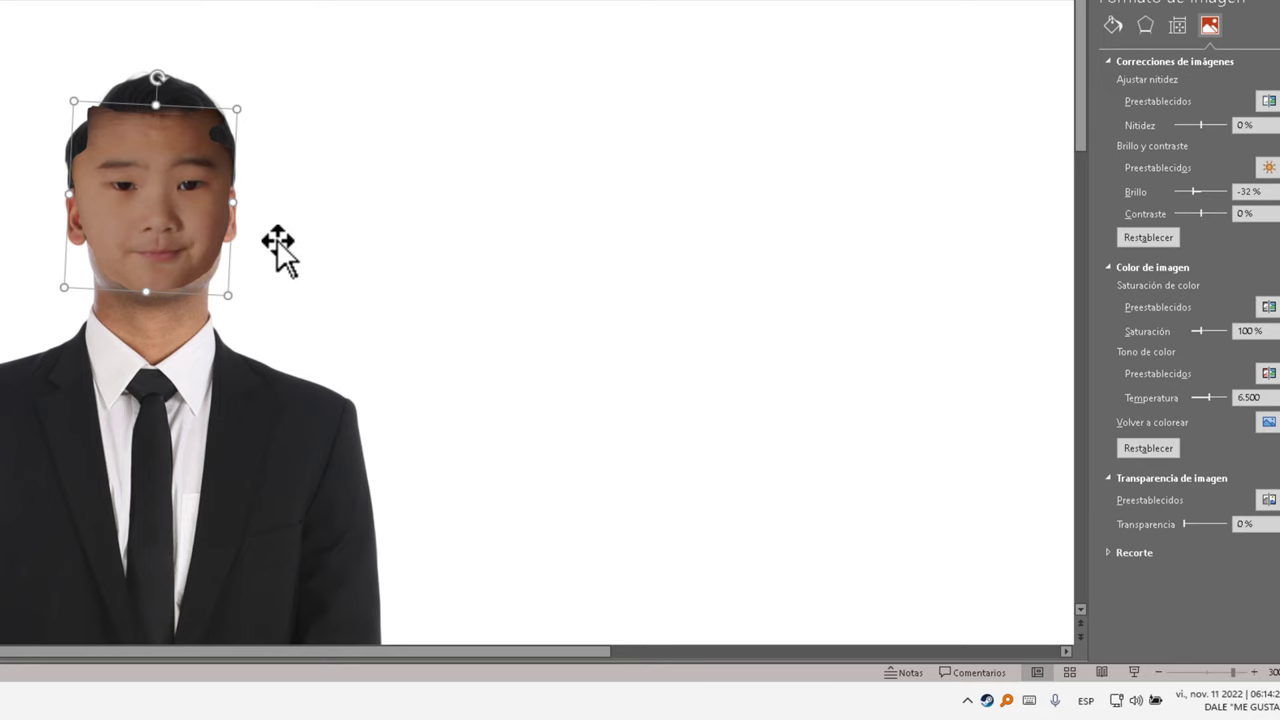
Set the face cutout's Soft Edges size to 4 pt in the Effects settings
click(1145, 25)
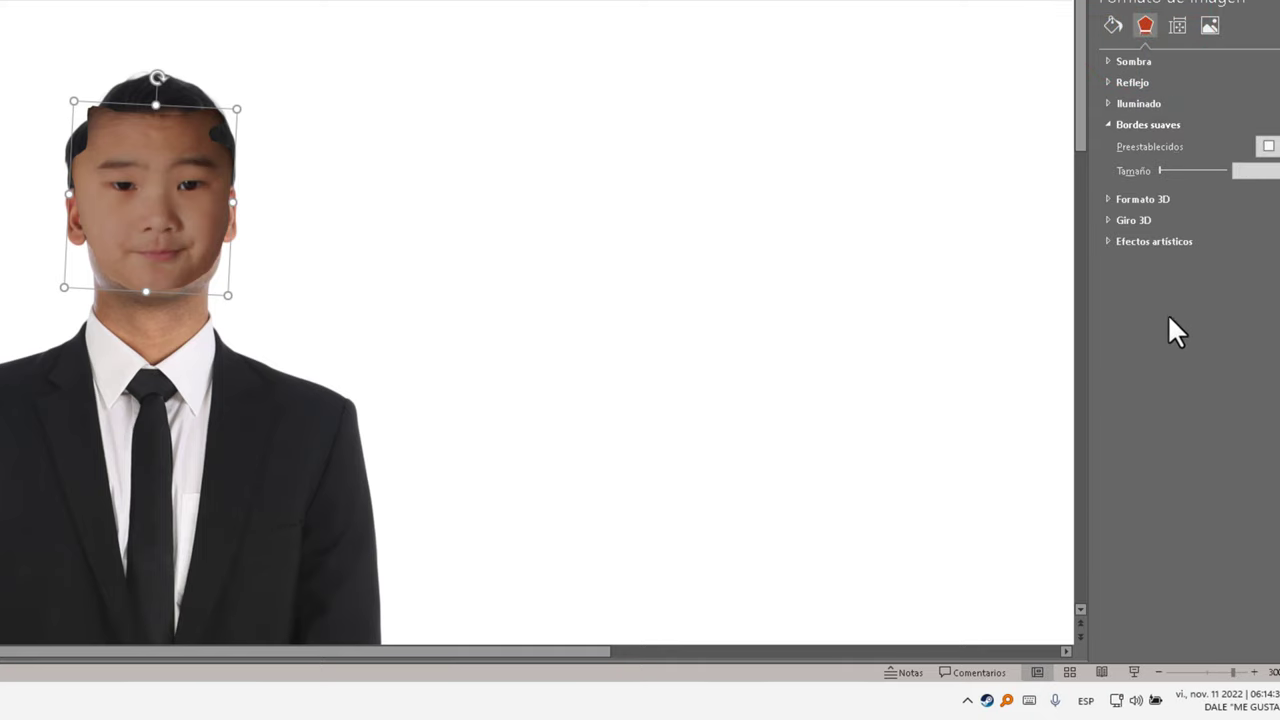
click(1109, 123)
click(1109, 123)
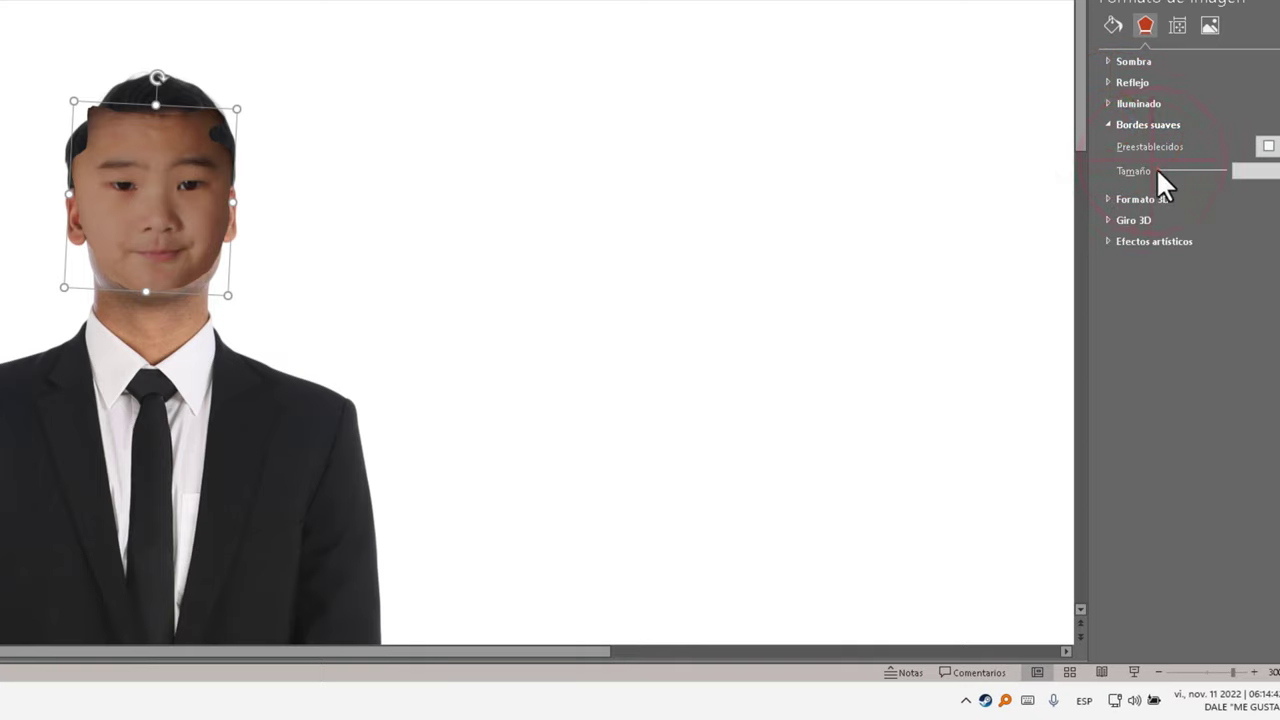
drag(1158, 167, 1161, 166)
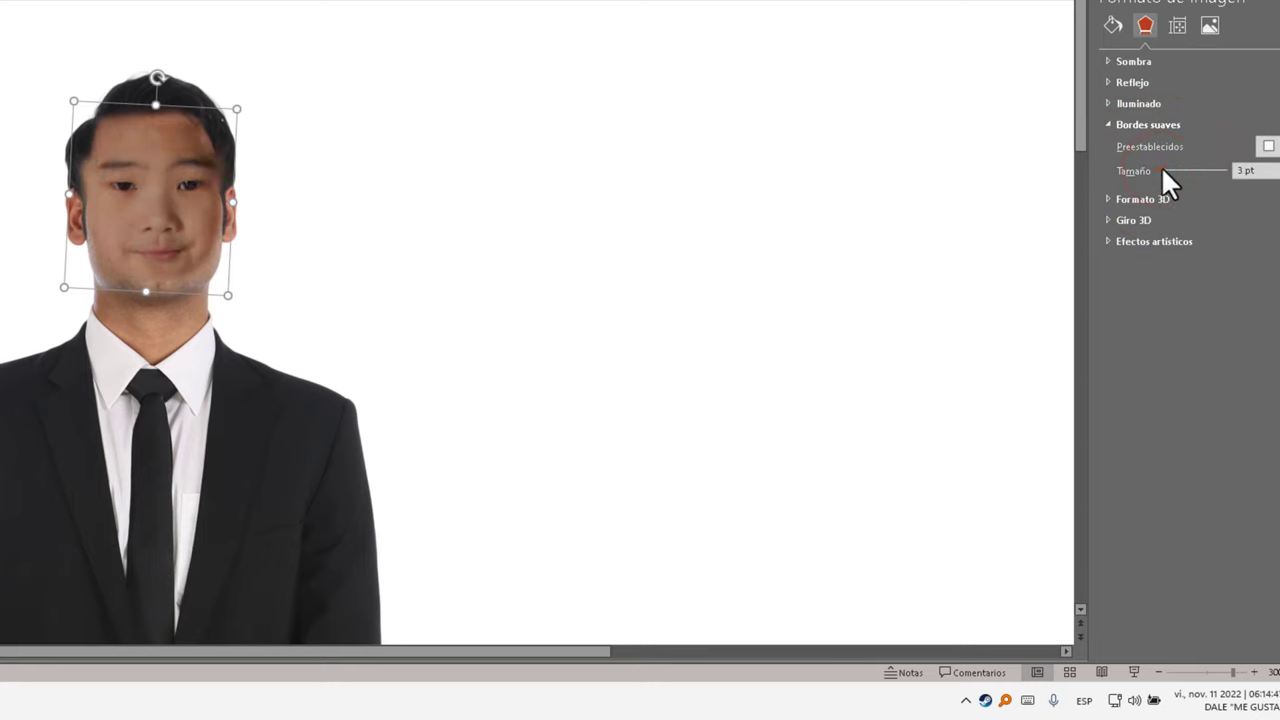
drag(1162, 166, 1163, 166)
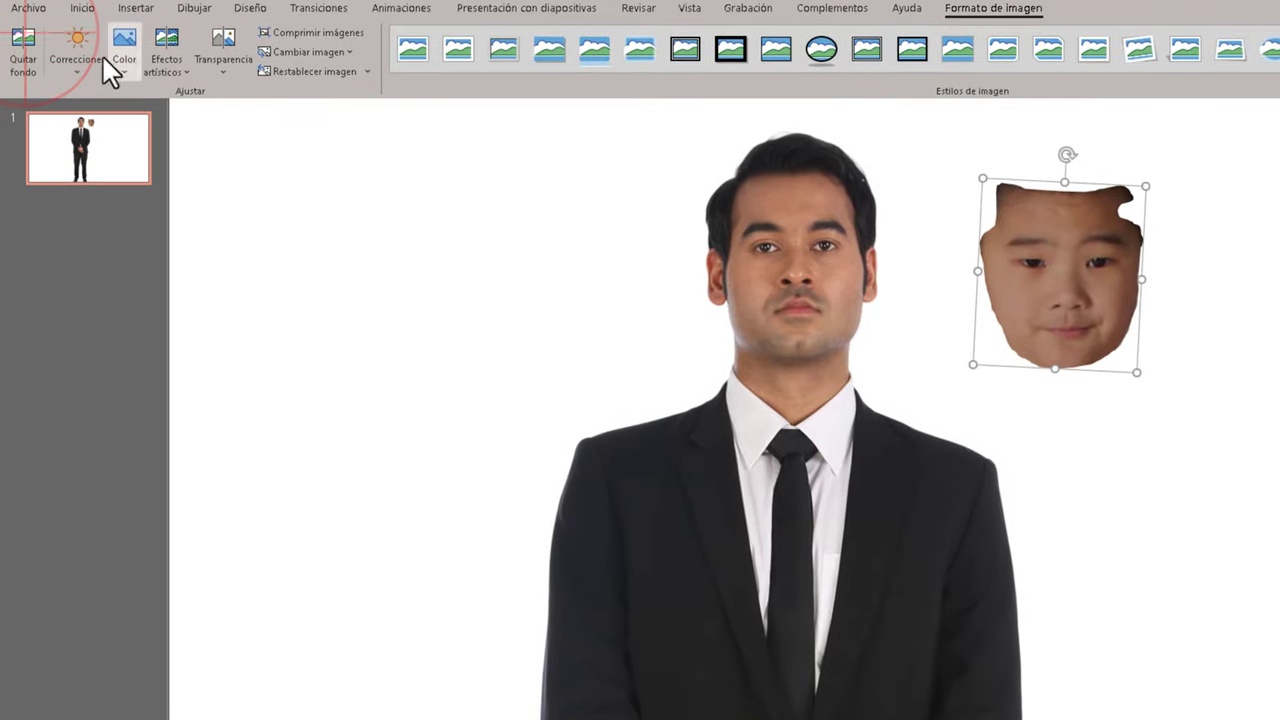
Start Remove Background and mark the boy's whole face as an area to keep
click(23, 45)
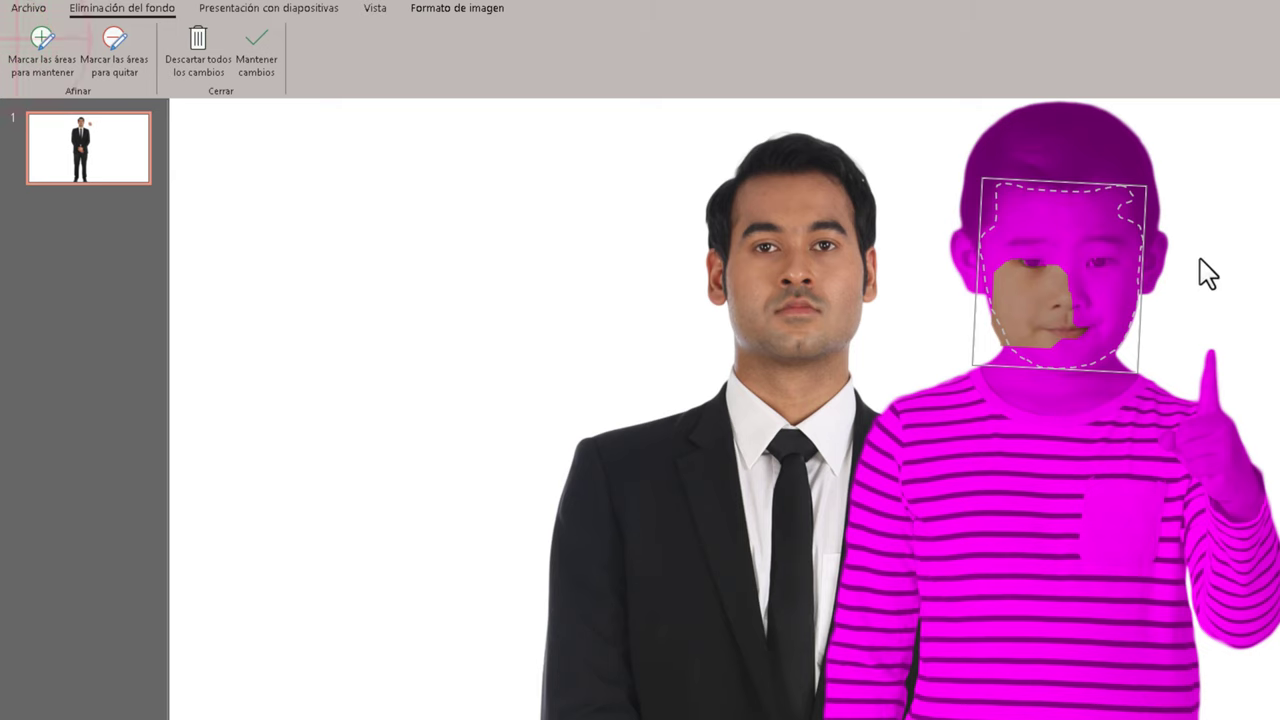
click(38, 45)
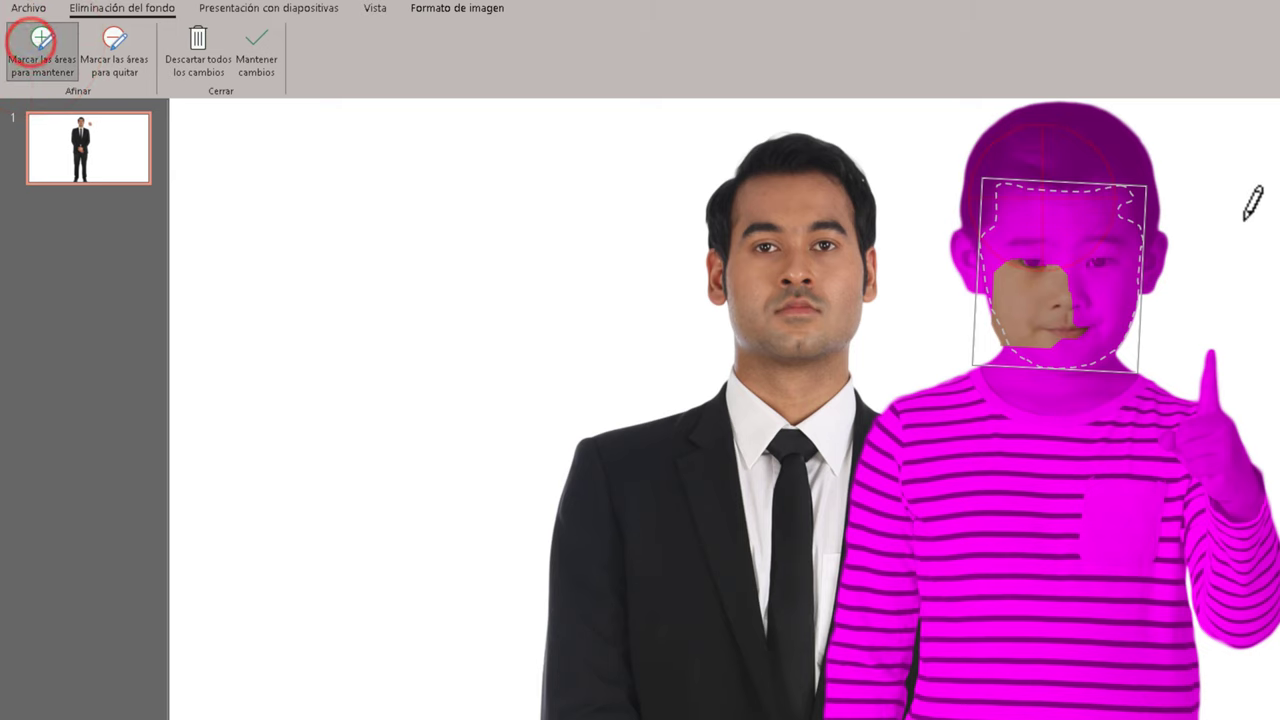
drag(1043, 206, 999, 204)
drag(996, 275, 1064, 203)
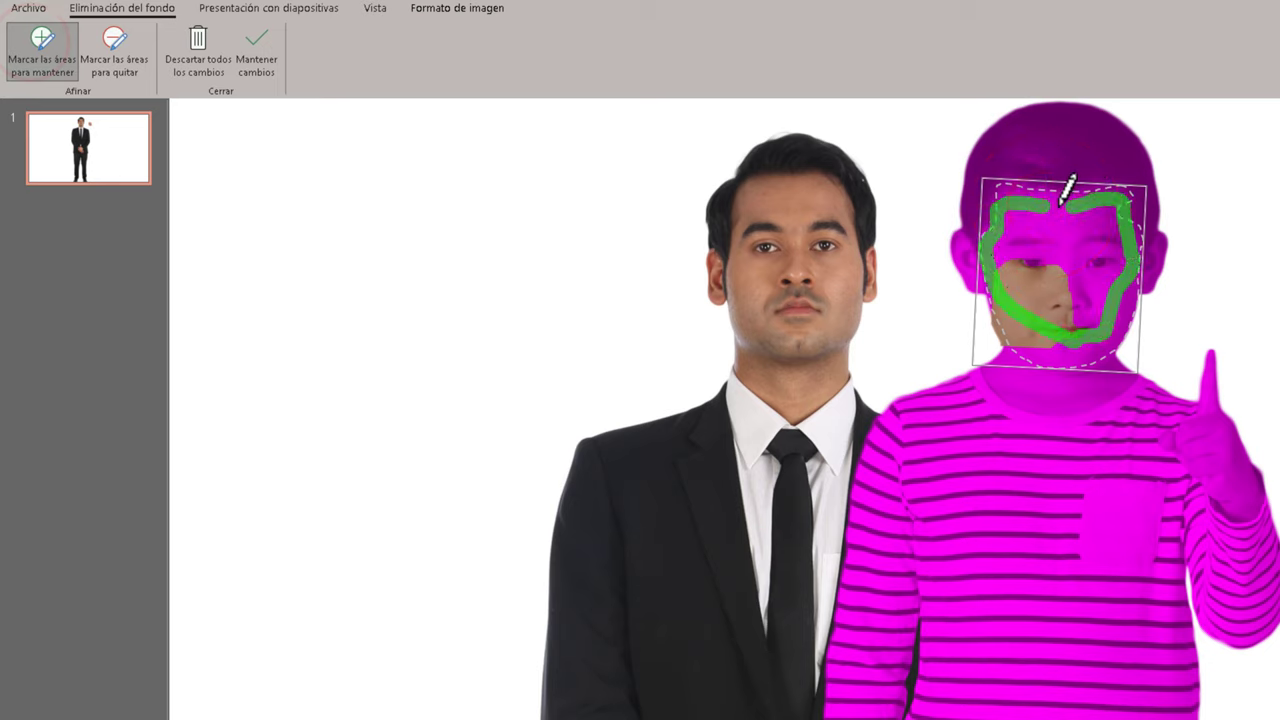
drag(1018, 180, 1008, 195)
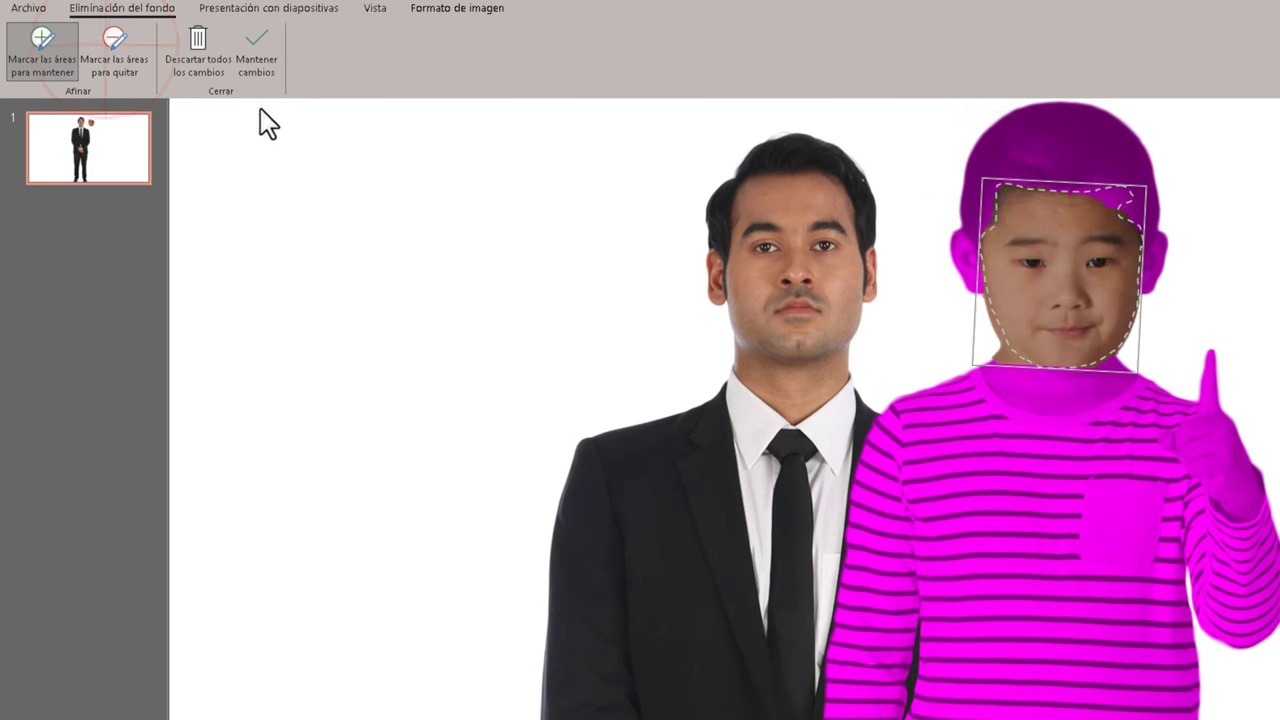
Mark the area below the chin and the top of the head for removal, then keep changes
click(118, 50)
click(116, 48)
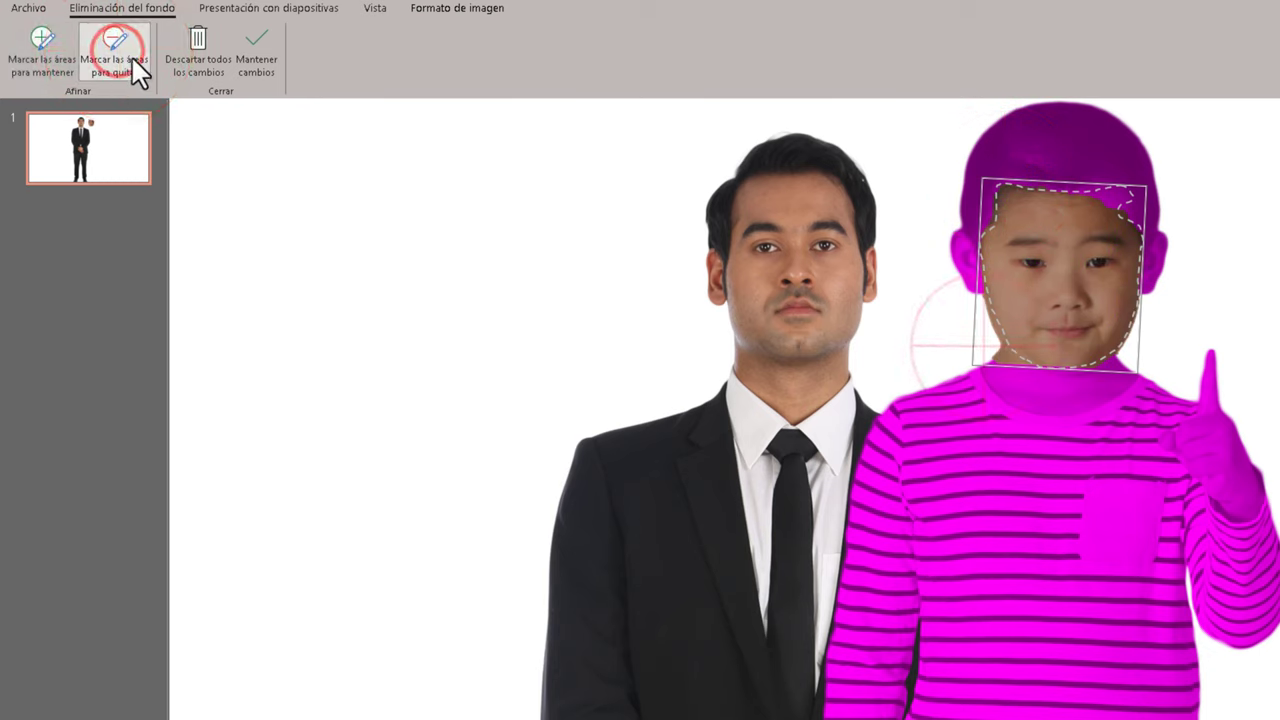
click(996, 352)
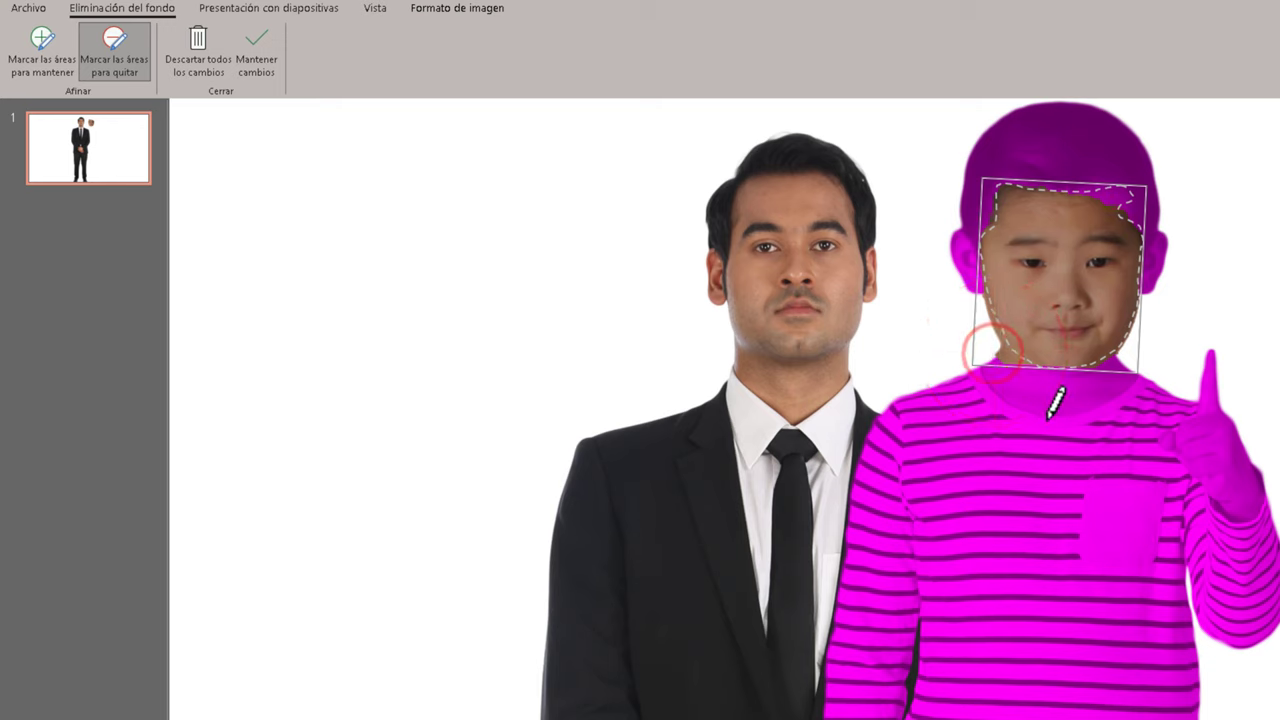
click(1000, 188)
click(258, 42)
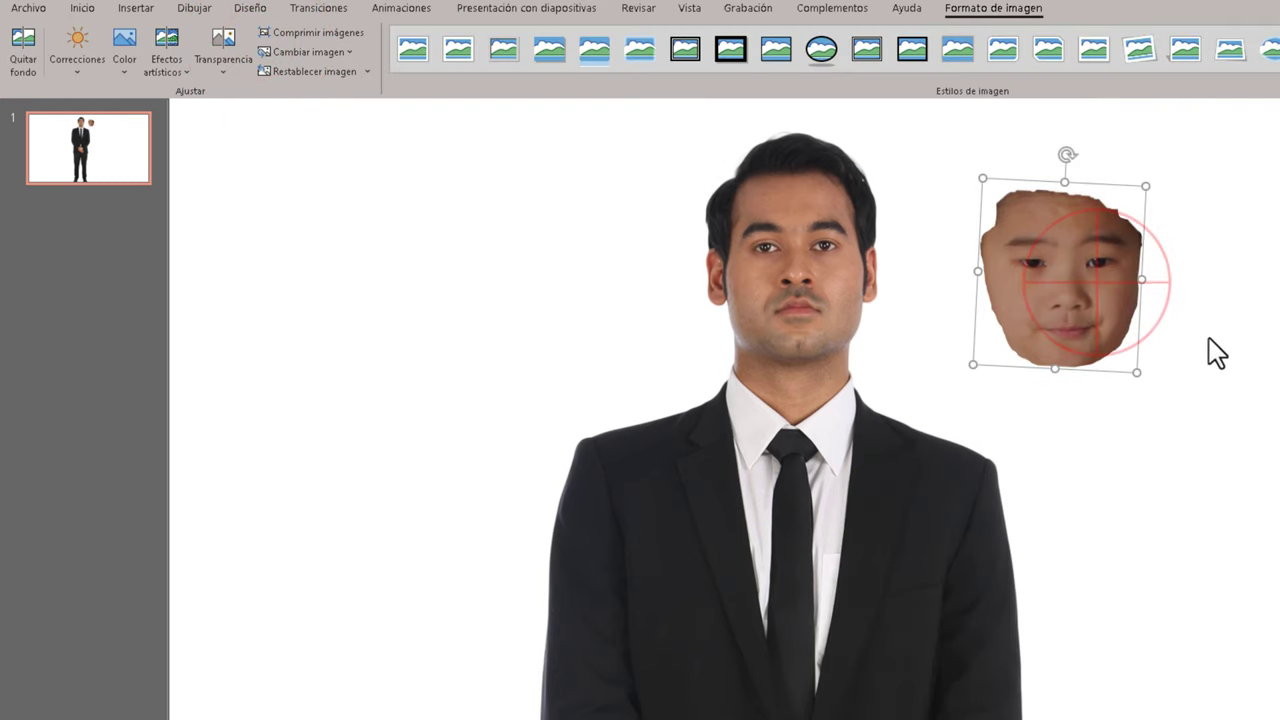
Drag the trimmed face onto the man's face and open its Format Picture settings
mouse_move(1094, 287)
mouse_down()
mouse_move(836, 290)
mouse_move(826, 274)
mouse_up()
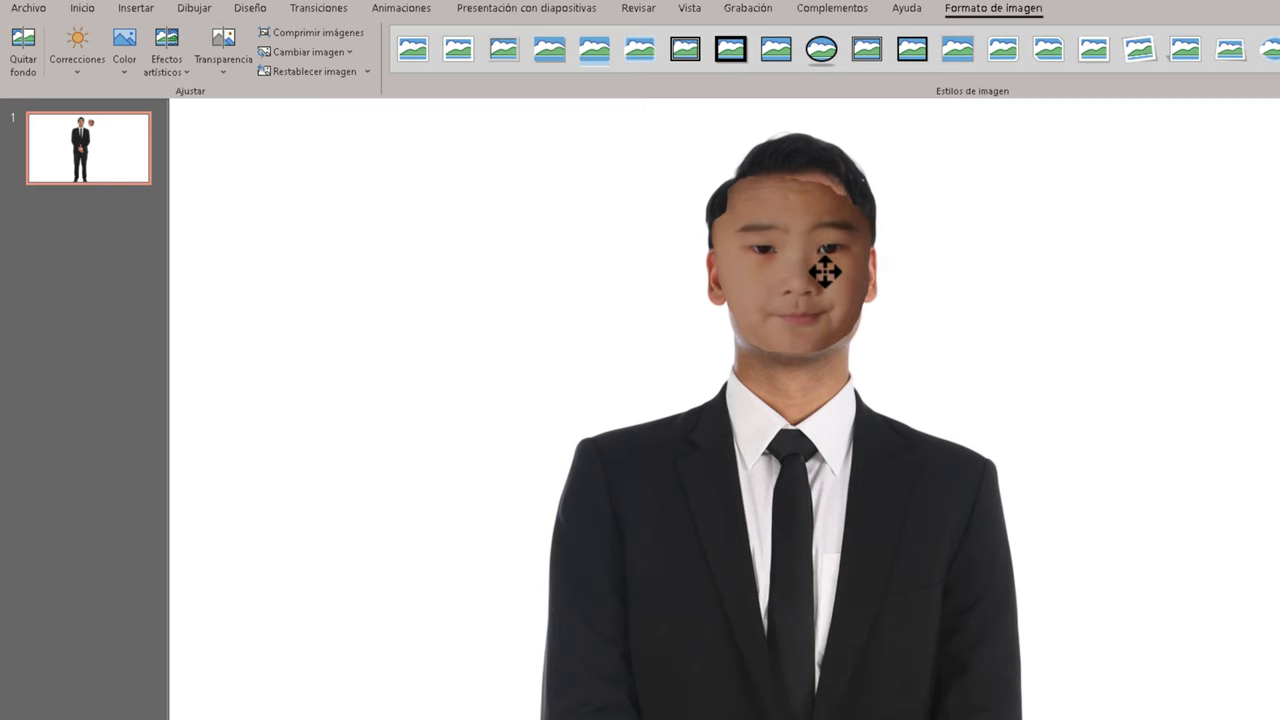
right_click(828, 240)
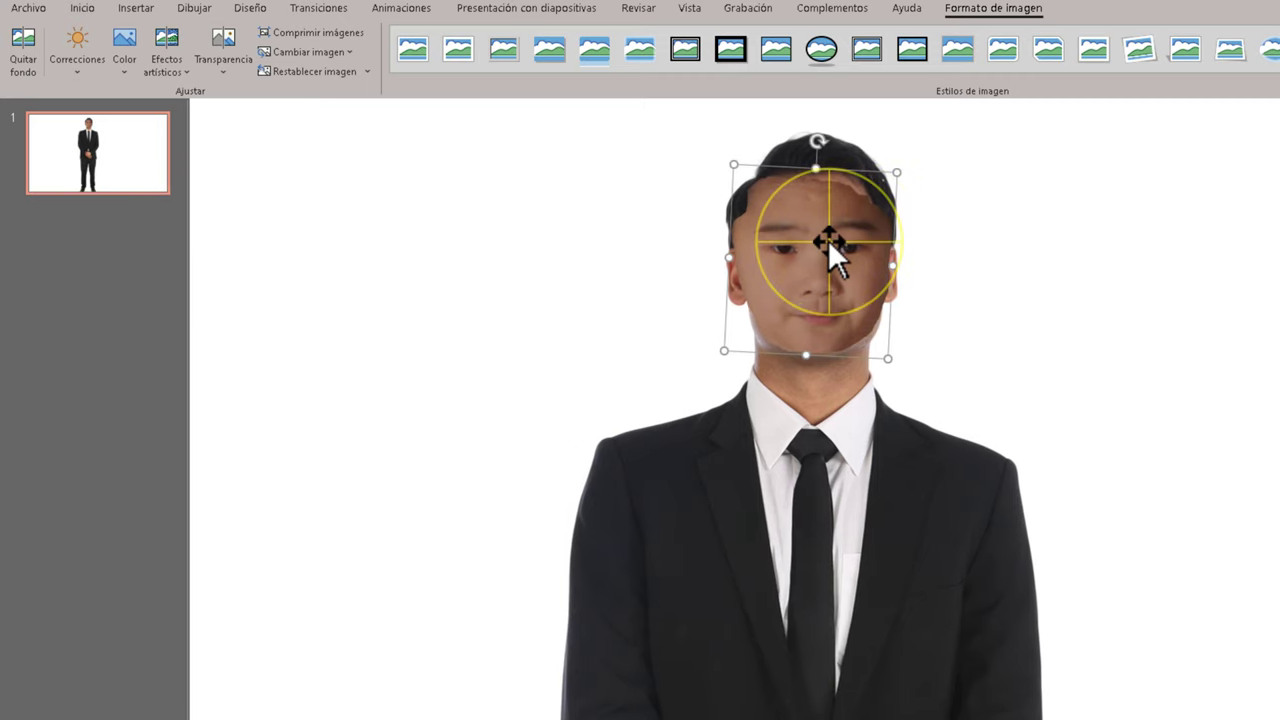
click(930, 544)
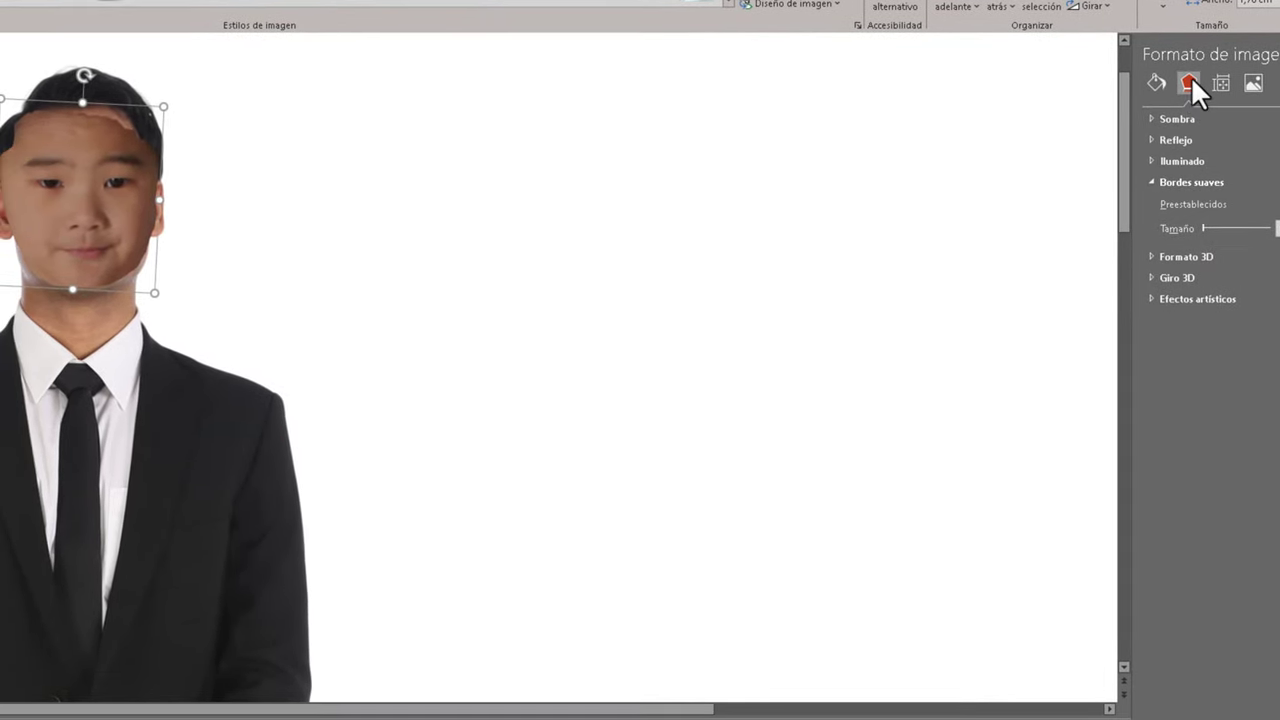
Give the face picture 4 pt soft edges
click(1203, 228)
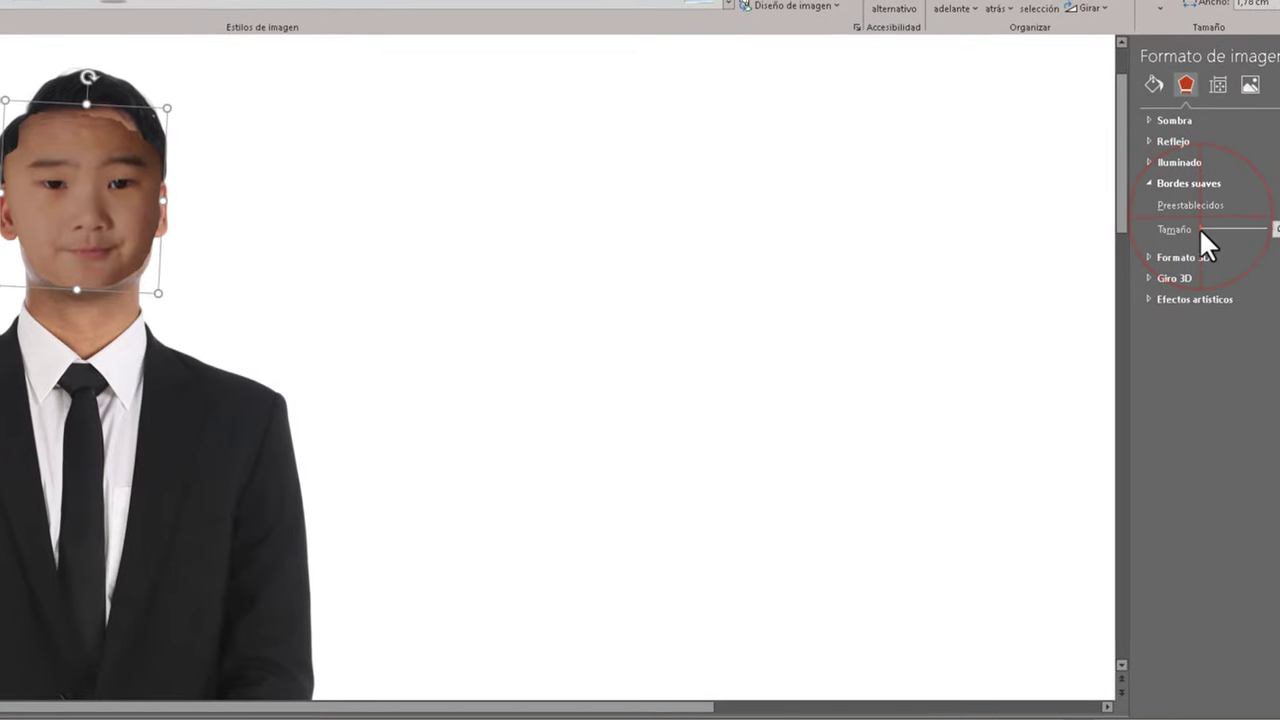
drag(1187, 230, 1196, 240)
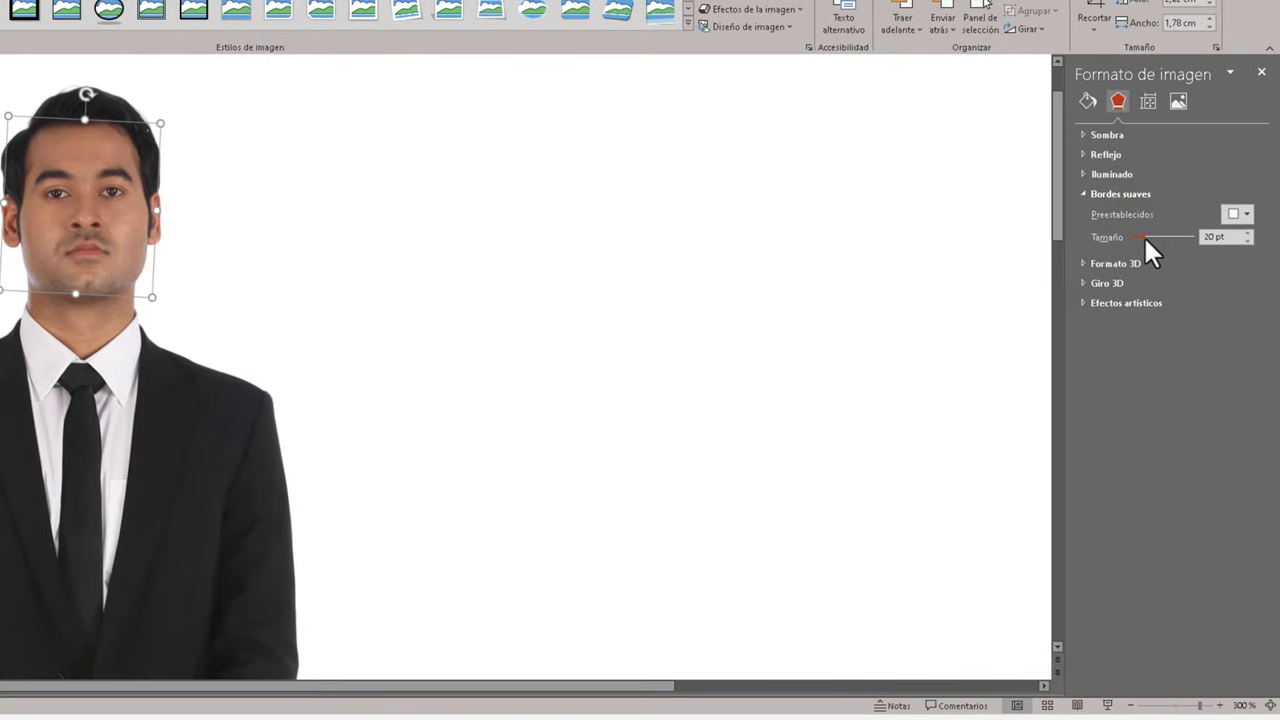
drag(125, 210, 101, 213)
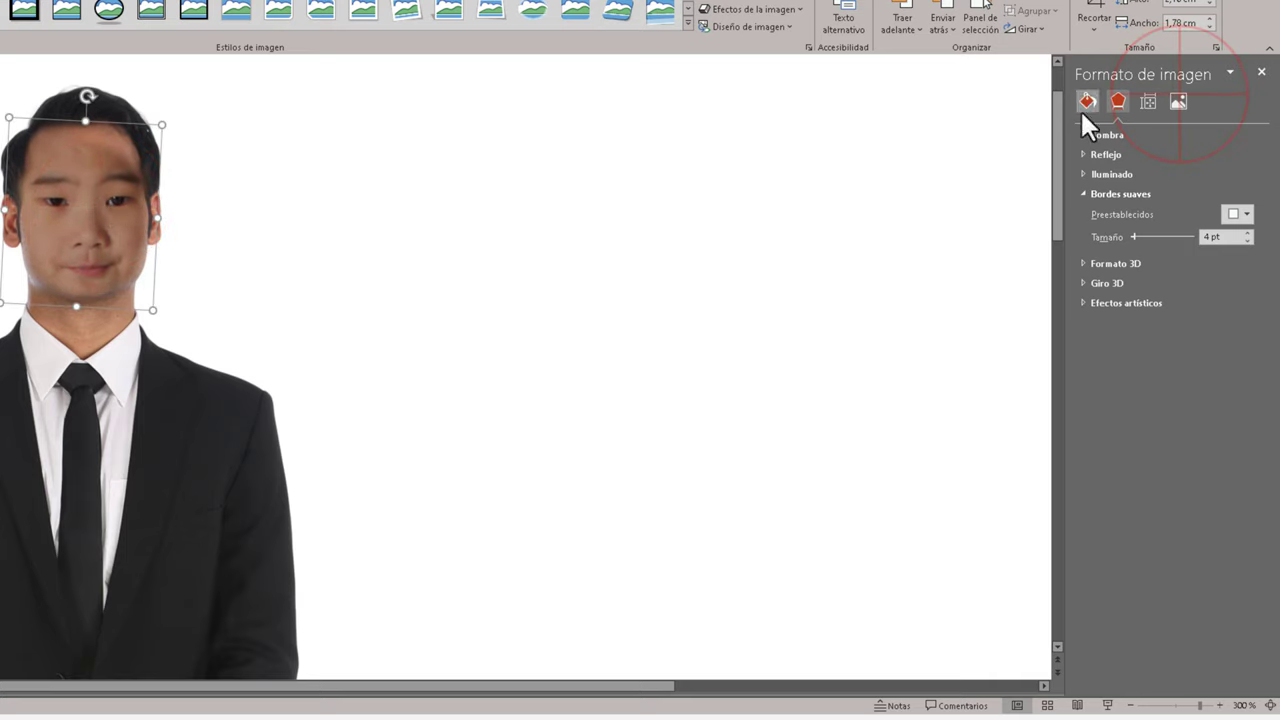
Raise the face's brightness from -32% to about -18% to match the man's skin
click(1178, 100)
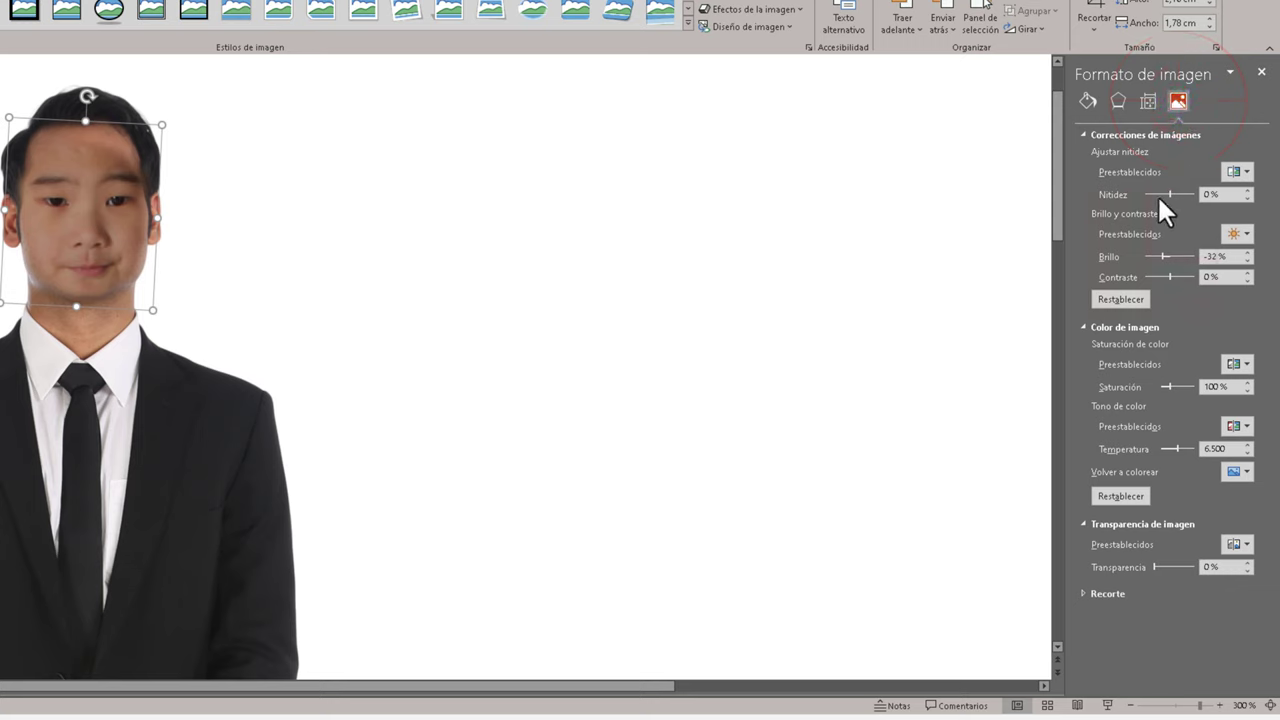
click(1162, 254)
drag(1167, 257, 1166, 260)
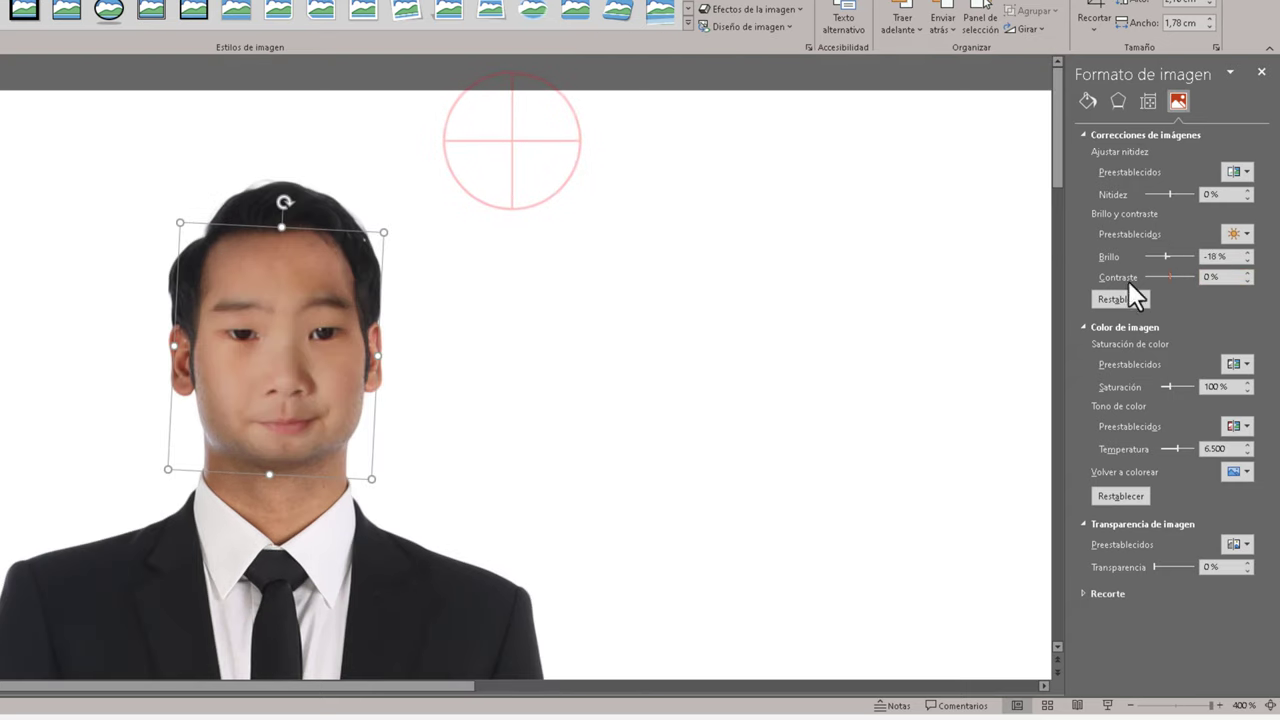
click(514, 155)
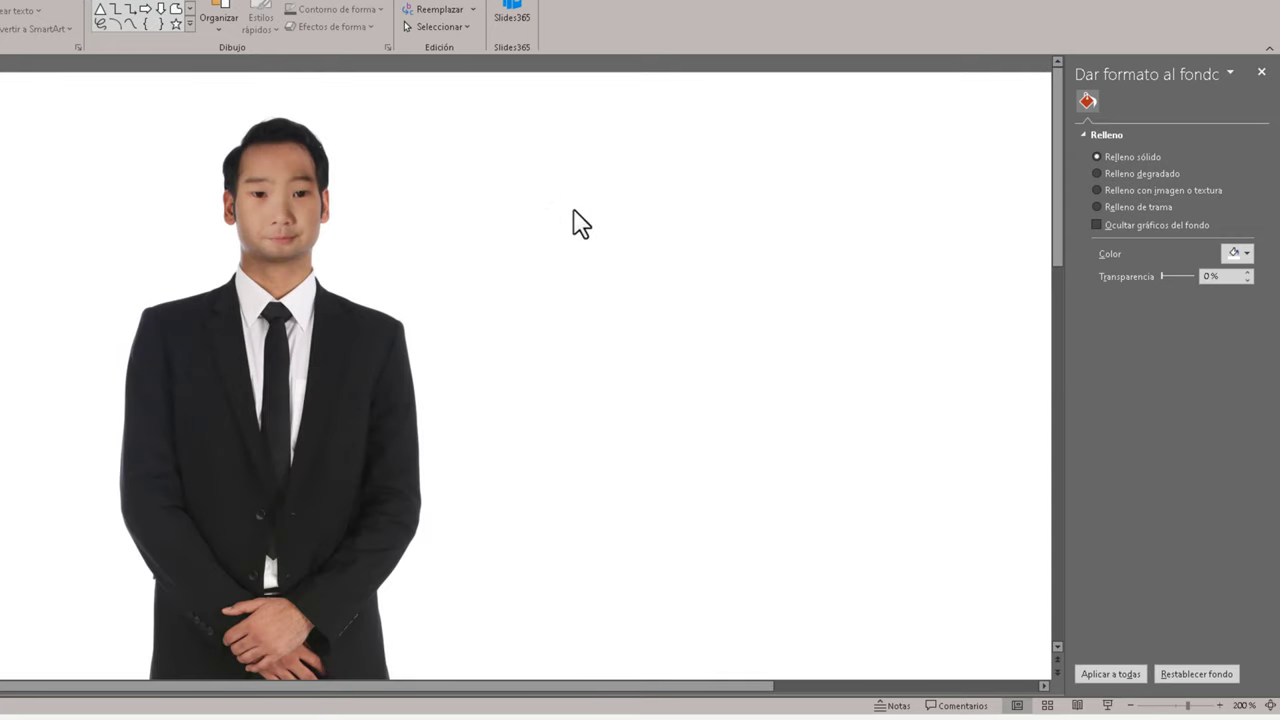
Select the suited man's picture with the boy's face and group them
ctrl+scroll(581, 224, down, 5)
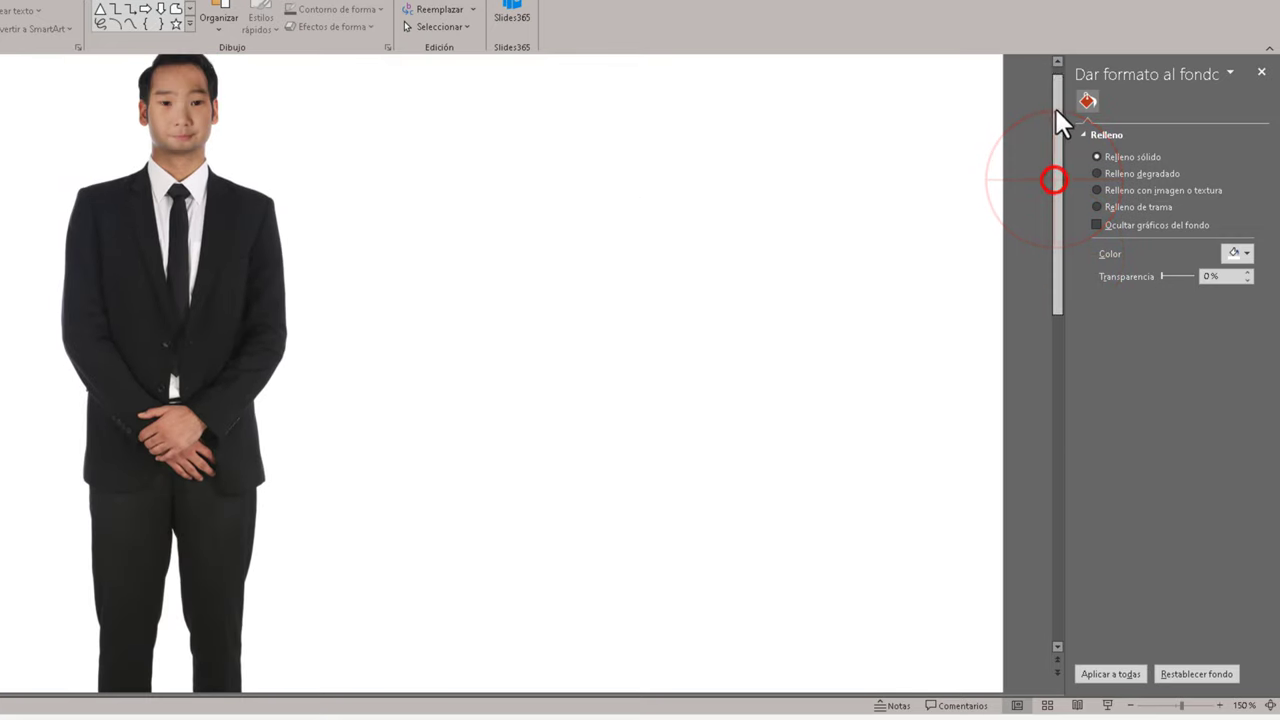
drag(1057, 262, 1056, 109)
click(138, 332)
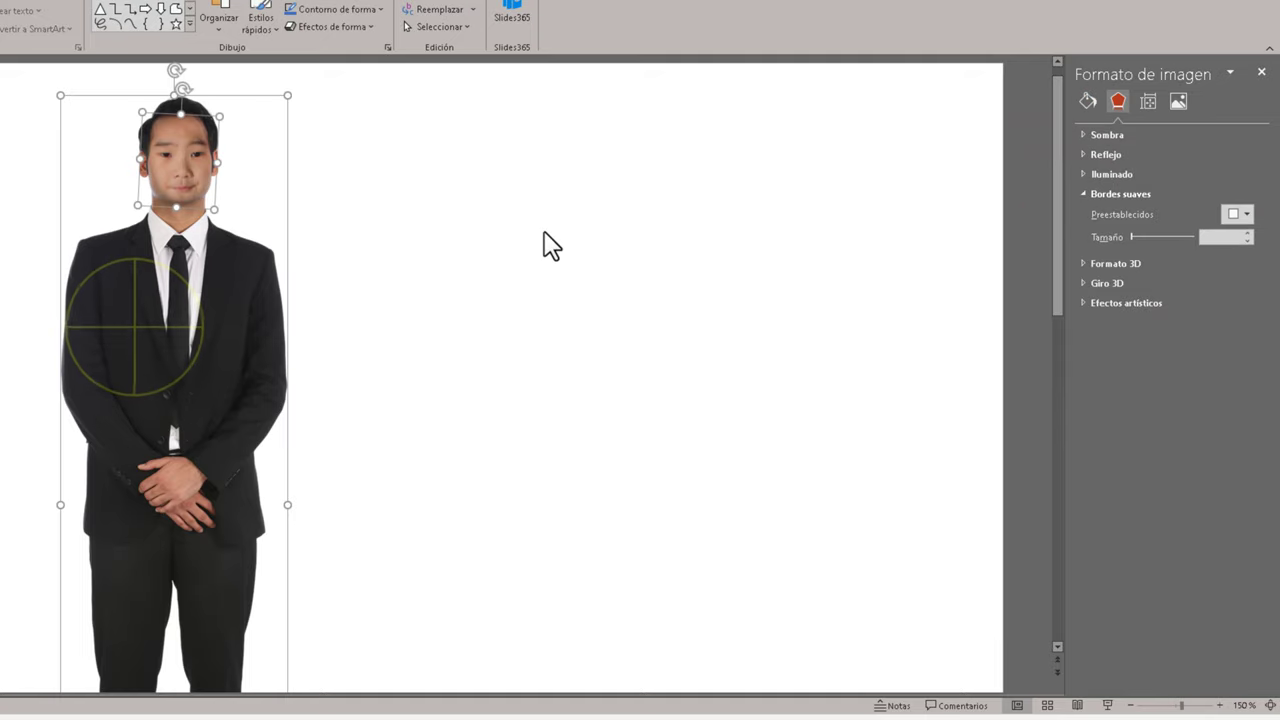
right_click(138, 335)
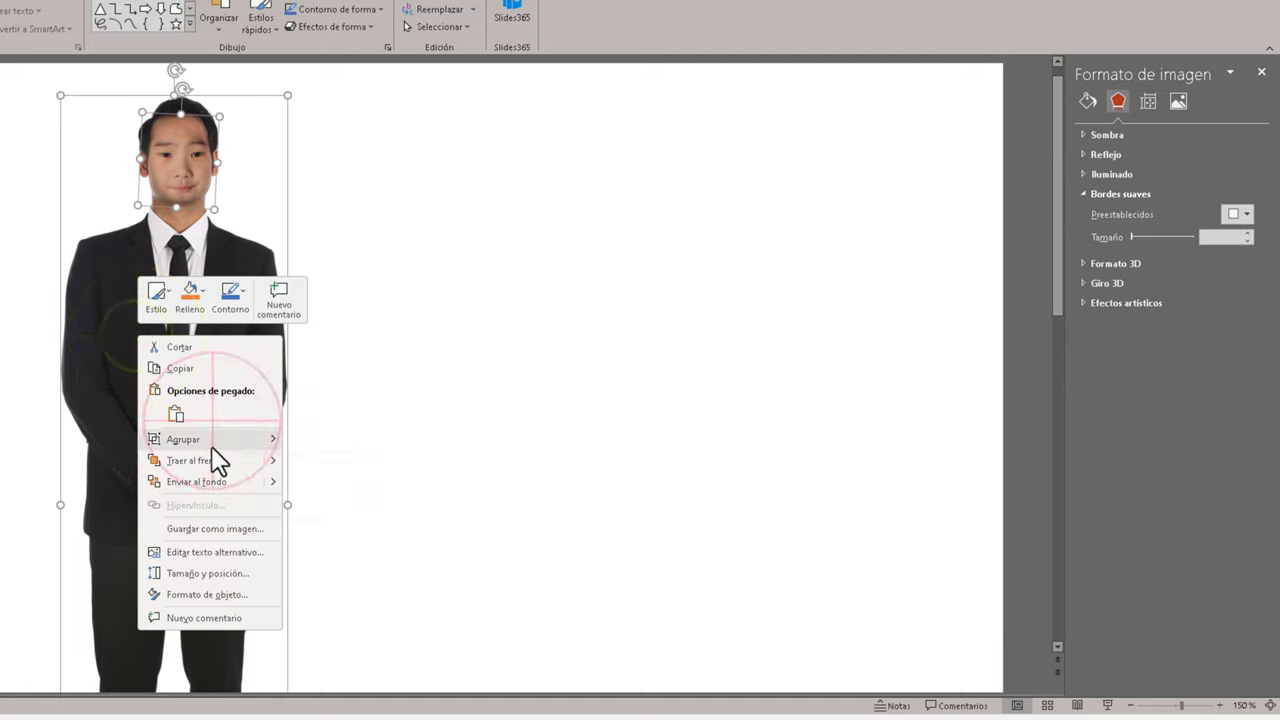
mouse_move(220, 440)
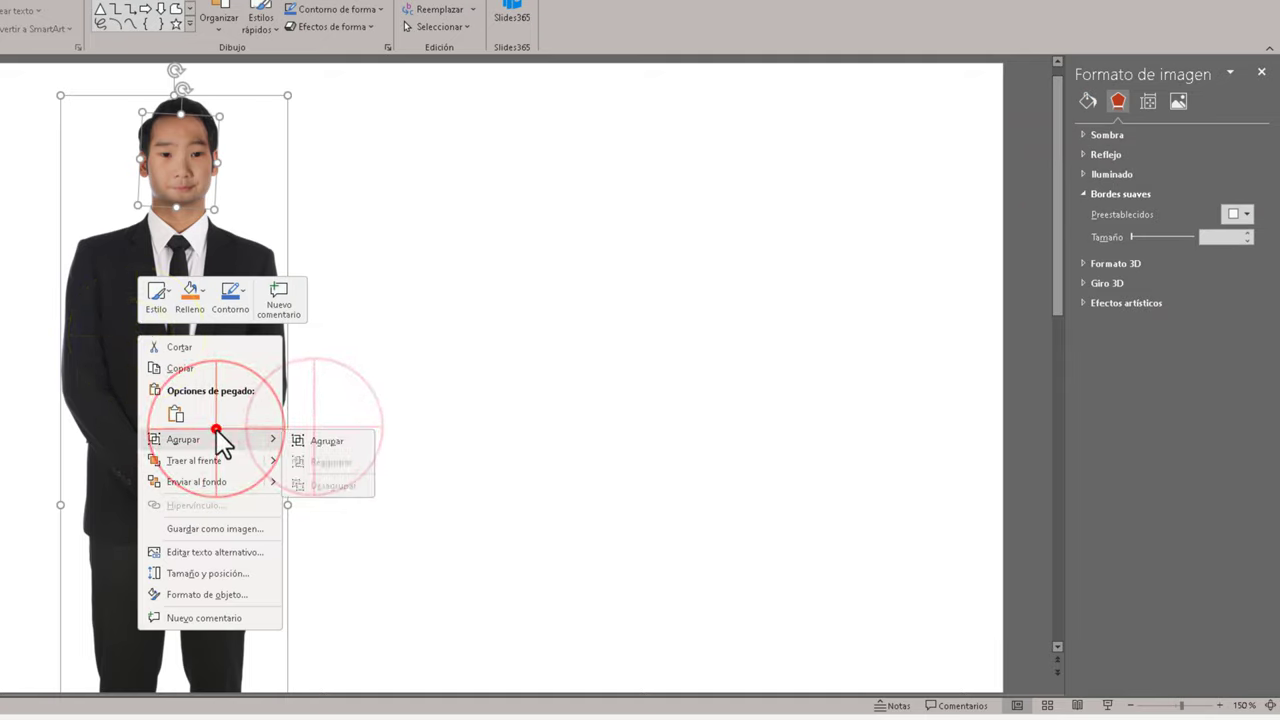
click(318, 434)
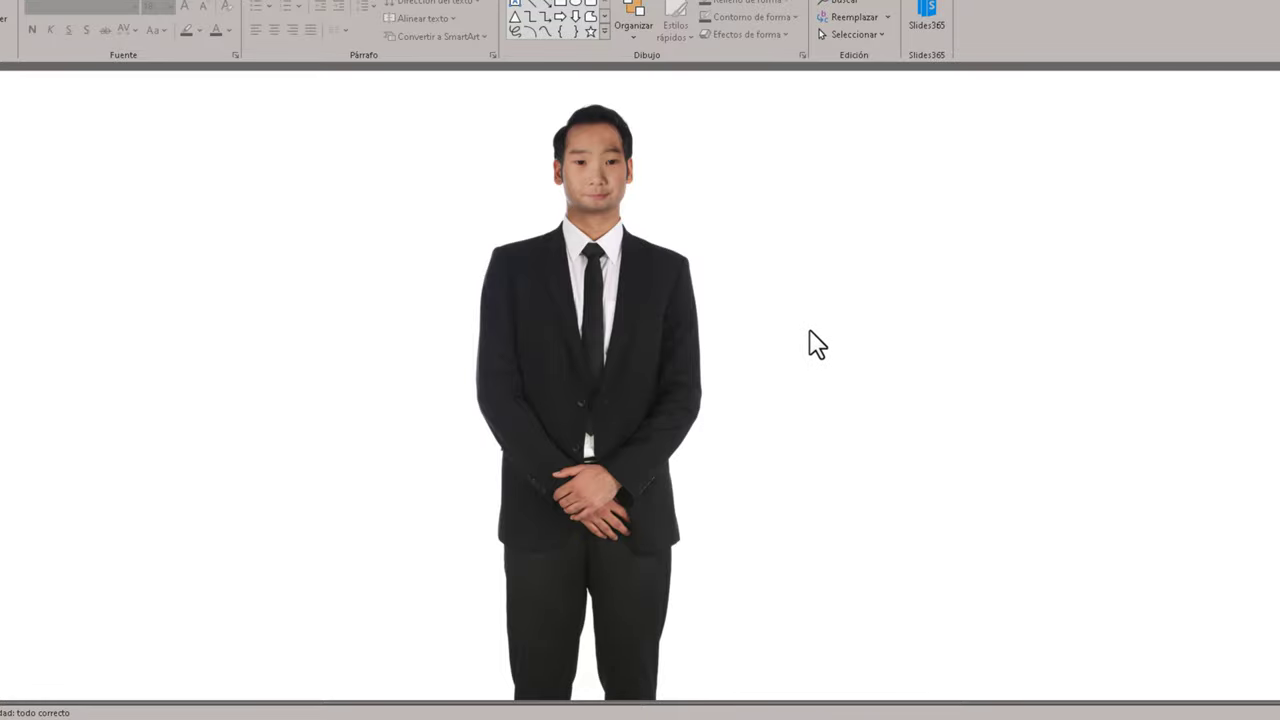
Group the boy's face with the man's picture into one object, then view the full slide
click(699, 316)
click(627, 166)
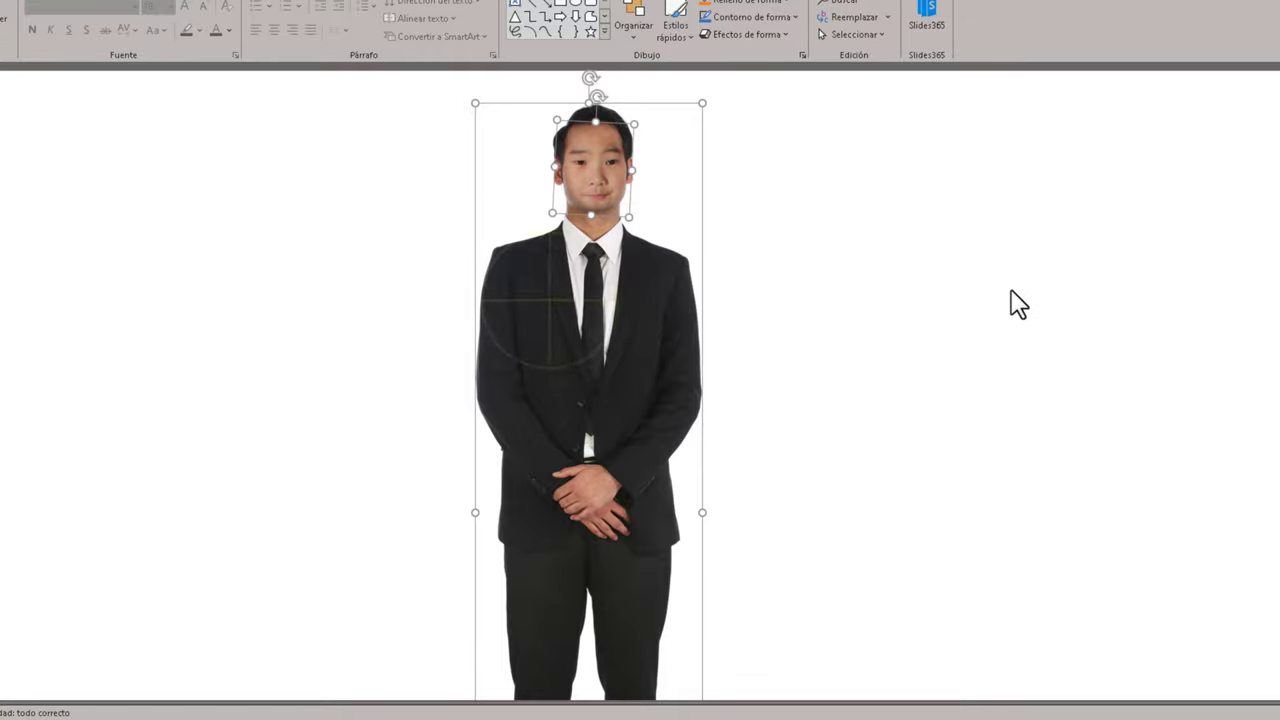
right_click(566, 298)
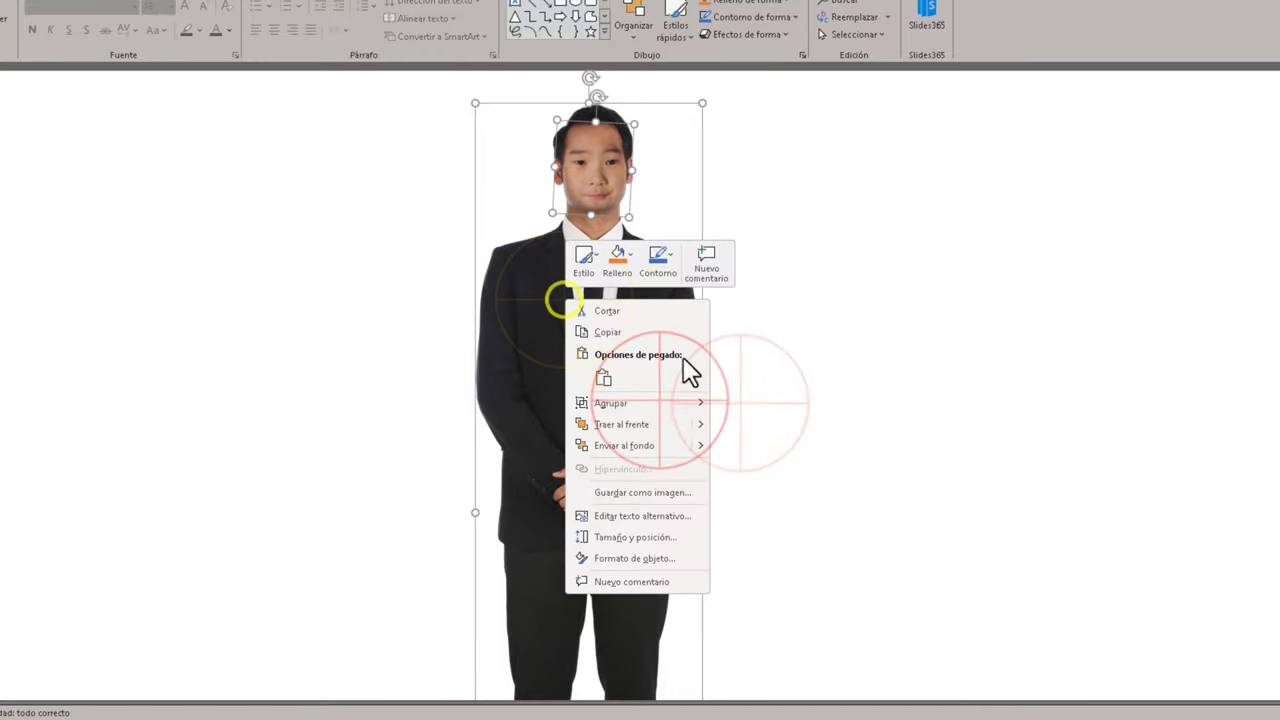
click(657, 403)
click(752, 405)
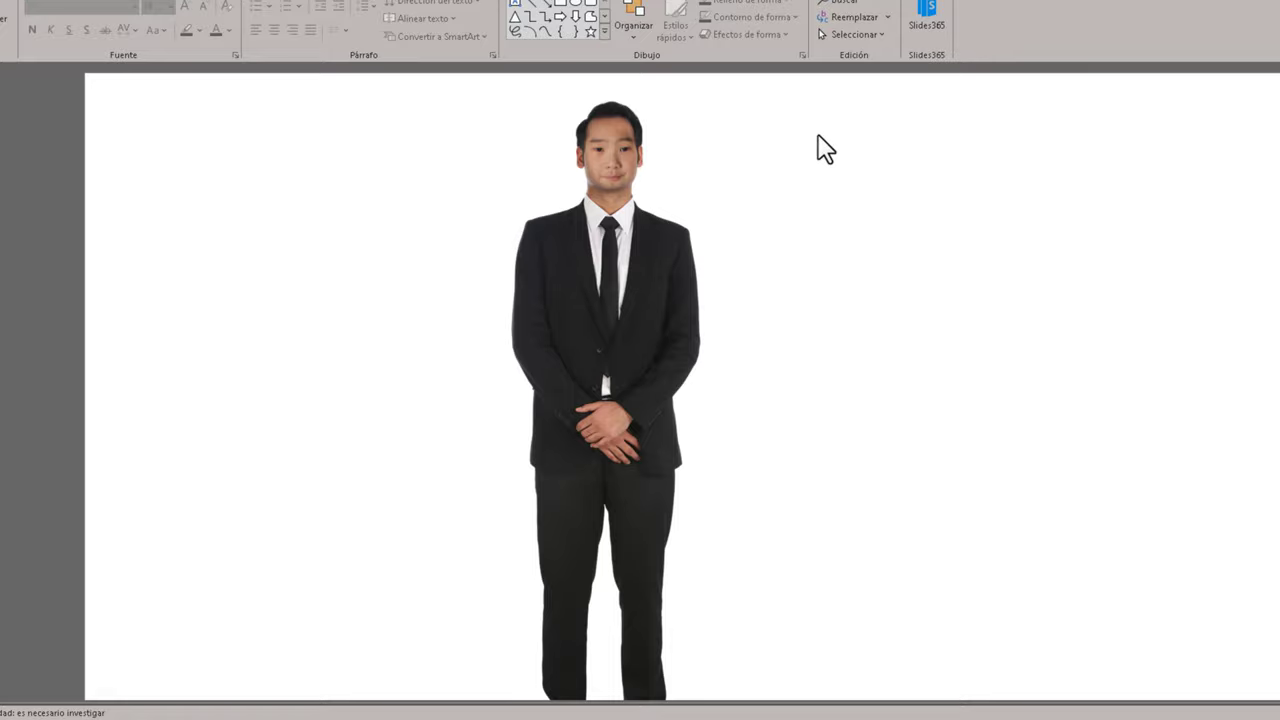
ctrl+scroll(999, 193, down, 3)
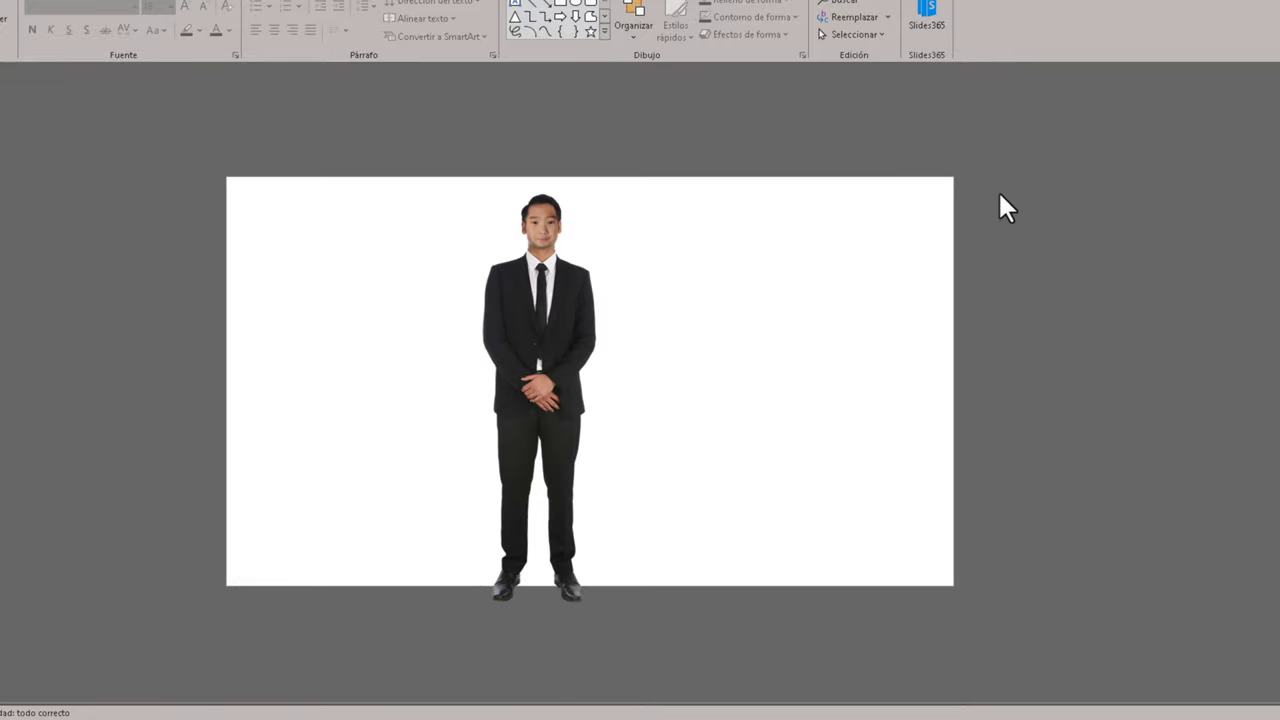